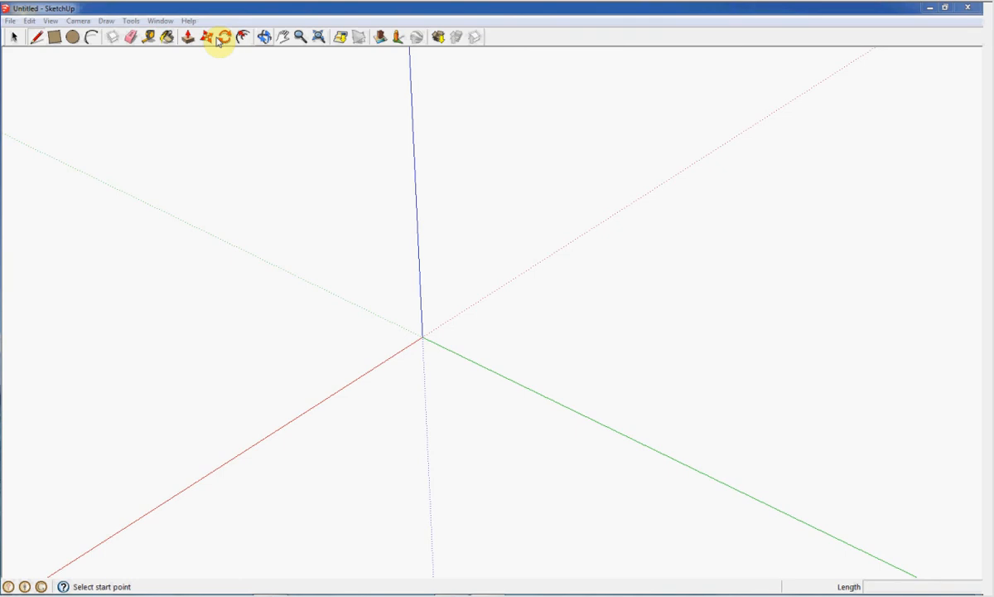
{"action": "left_click", "coordinate": [207, 37]}
{"action": "scroll", "coordinate": [410, 389], "scroll_direction": "up", "scroll_amount": 5}
{"action": "scroll", "coordinate": [422, 358], "scroll_direction": "up", "scroll_amount": 2}
{"action": "scroll", "coordinate": [431, 329], "scroll_direction": "down", "scroll_amount": 5}
{"action": "scroll", "coordinate": [430, 328], "scroll_direction": "down", "scroll_amount": 2}
{"action": "scroll", "coordinate": [430, 328], "scroll_direction": "up", "scroll_amount": 2}
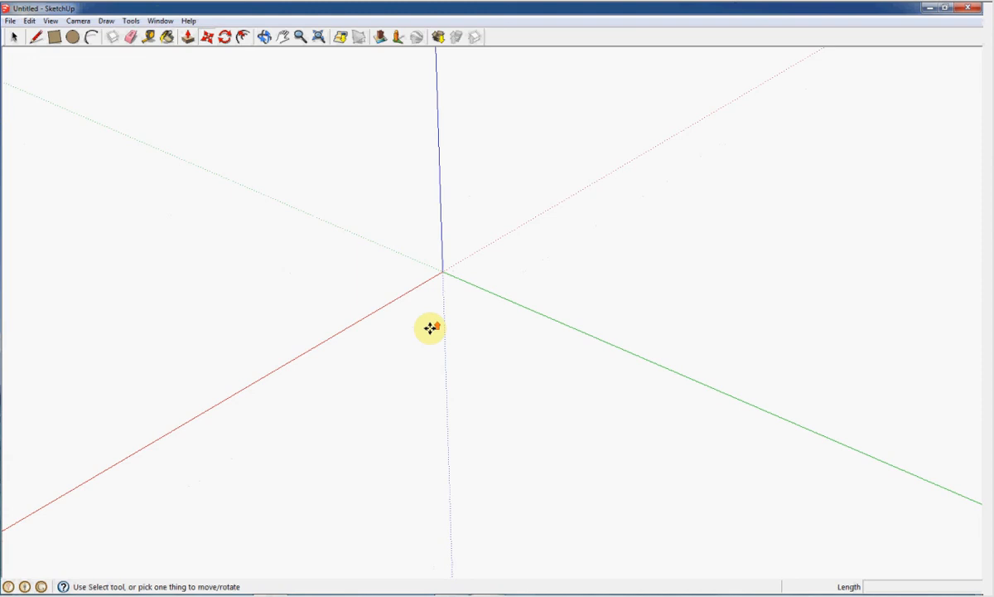
{"action": "scroll", "coordinate": [430, 328], "scroll_direction": "up", "scroll_amount": 3}
{"action": "scroll", "coordinate": [430, 328], "scroll_direction": "down", "scroll_amount": 3}
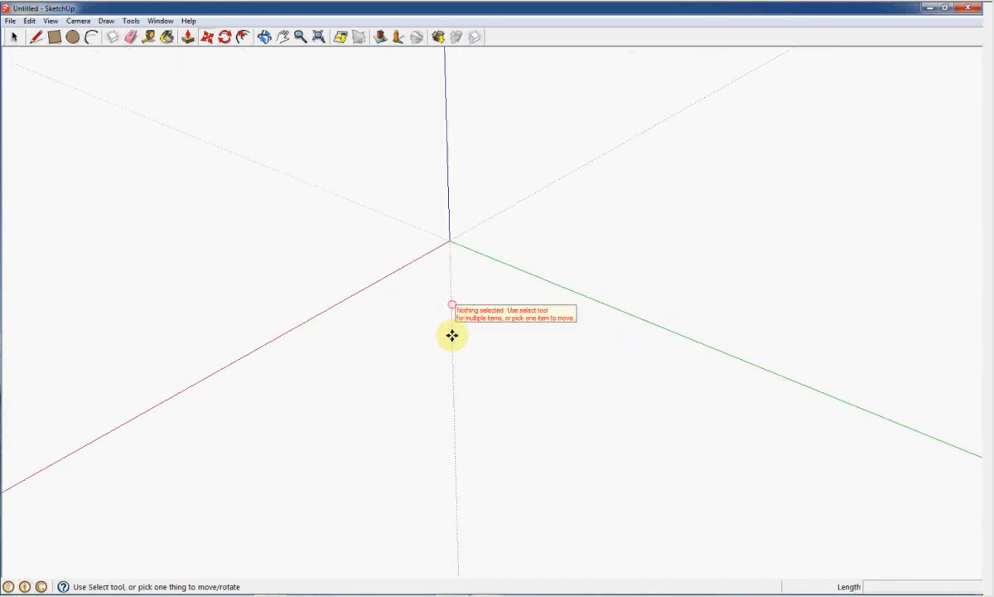
{"action": "mouse_move", "coordinate": [477, 280]}
{"action": "middle_mouse_down"}
{"action": "mouse_move", "coordinate": [471, 349]}
{"action": "mouse_move", "coordinate": [488, 260]}
{"action": "mouse_move", "coordinate": [484, 288]}
{"action": "middle_mouse_up"}
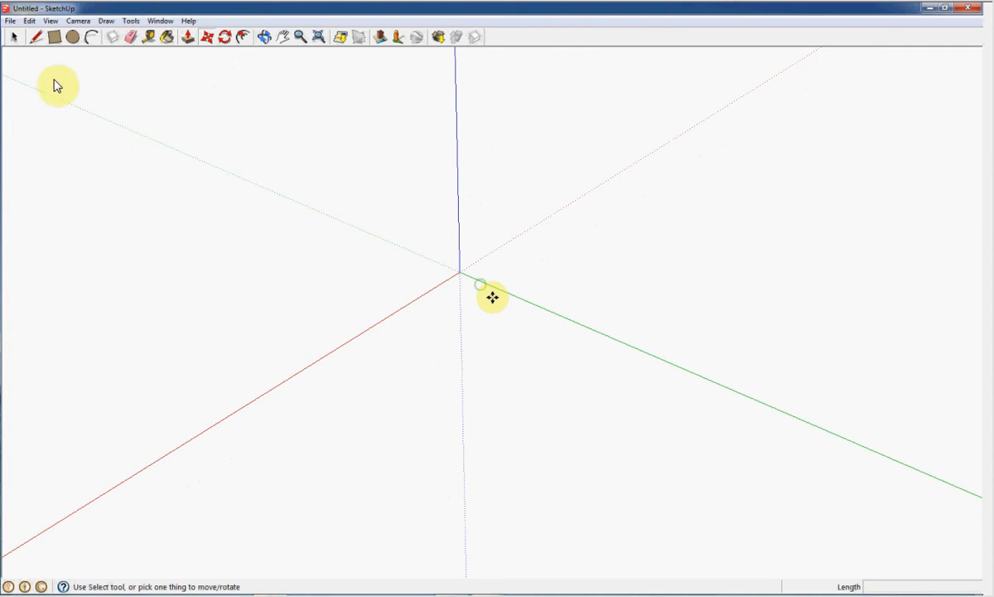
{"action": "middle_click_drag", "start_coordinate": [502, 304], "coordinate": [441, 341]}
{"action": "middle_click_drag", "start_coordinate": [586, 473], "coordinate": [586, 389]}
{"action": "middle_click_drag", "start_coordinate": [581, 321], "coordinate": [549, 401], "text": "shift"}
{"action": "key", "text": "m"}
Draw a 2' vertical line along the blue axis, just in front of the green axis near the origin.
{"action": "left_click", "coordinate": [35, 37]}
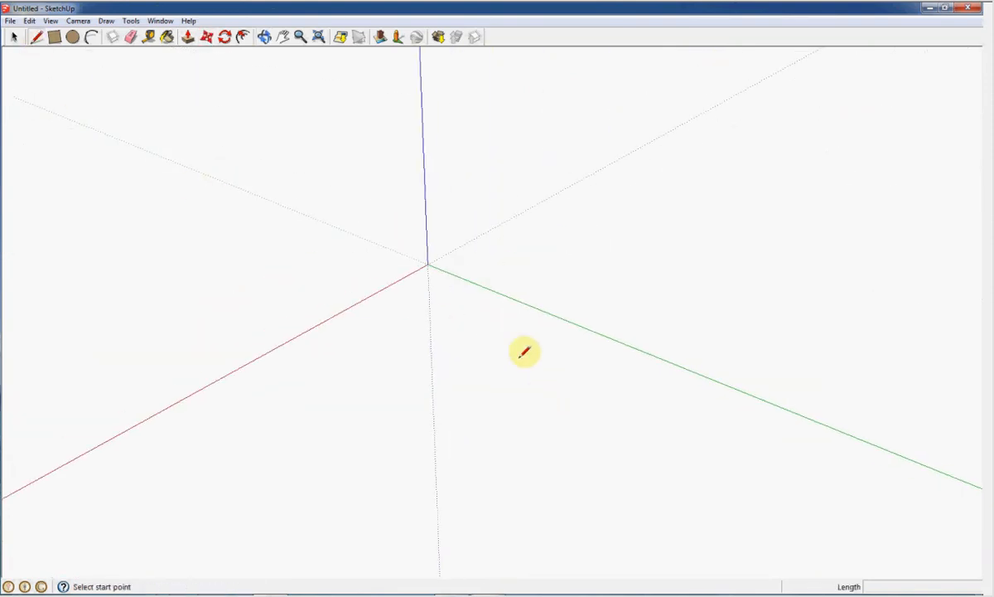
{"action": "left_click", "coordinate": [491, 362]}
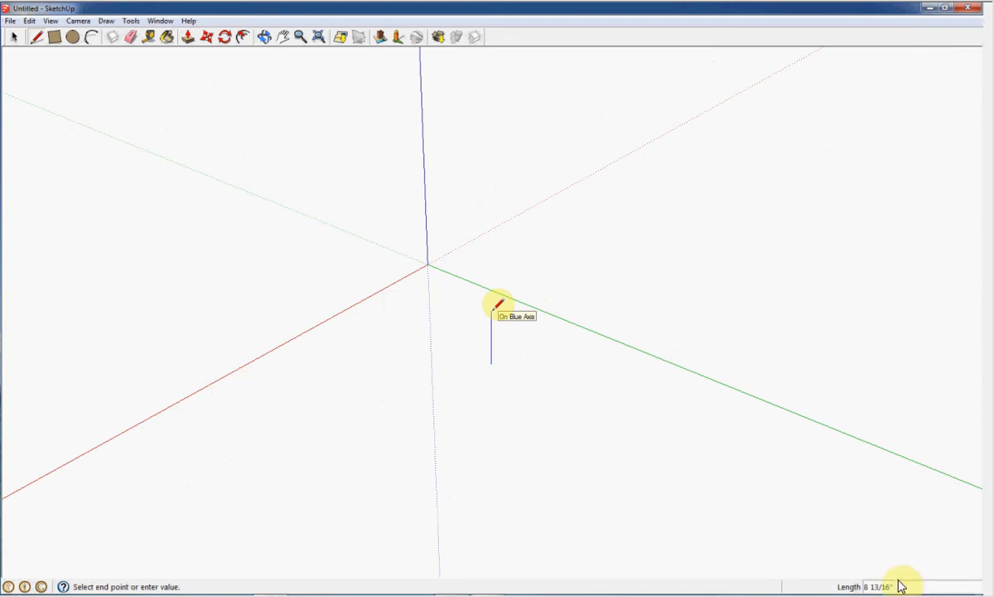
{"action": "type", "text": "2'"}
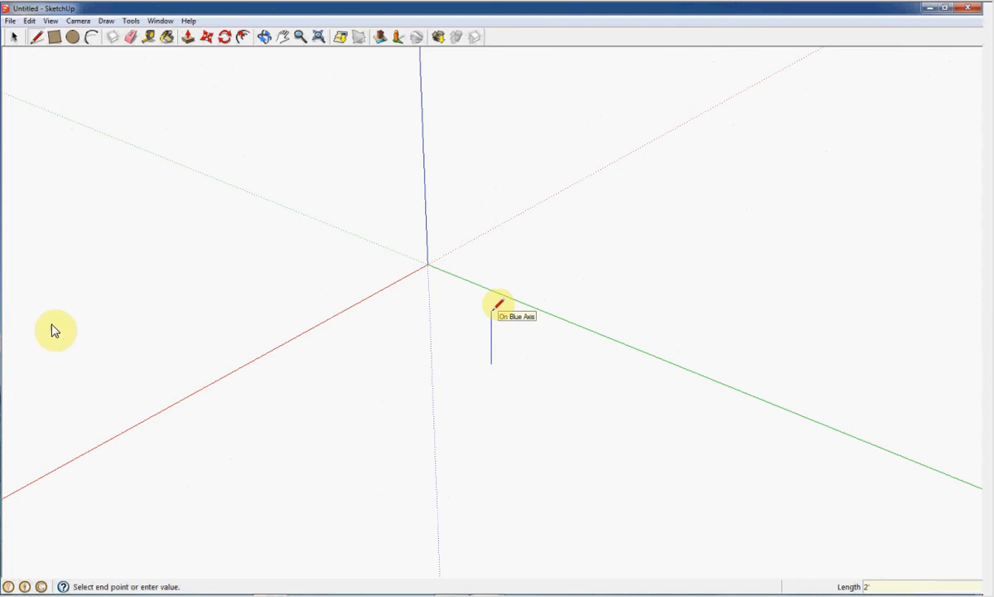
{"action": "key", "text": "Return"}
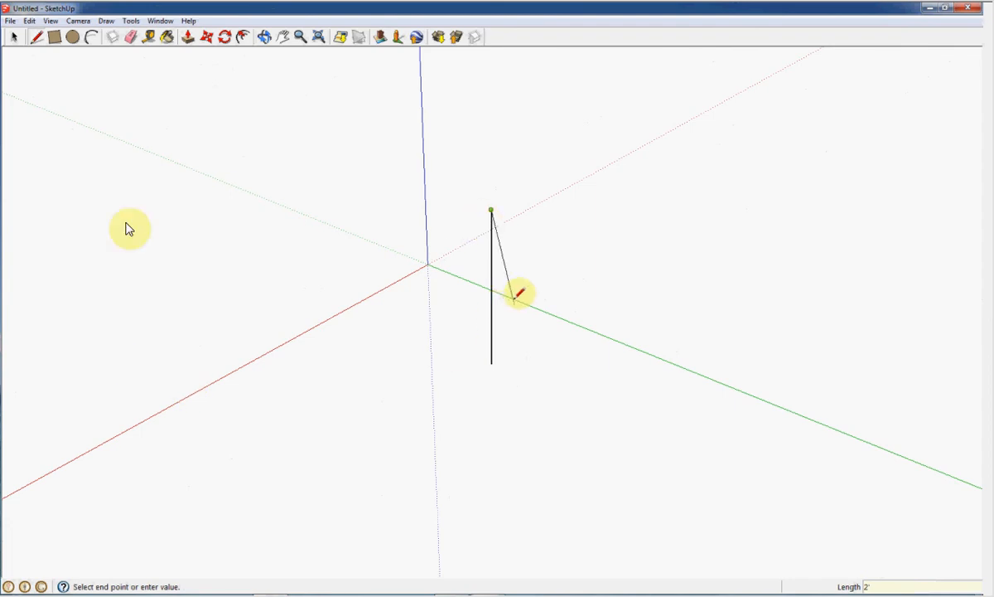
Complete an upright rectangle from the vertical line, 4" wide along the green axis and 2' high.
{"action": "key", "text": "o"}
{"action": "left_click_drag", "start_coordinate": [531, 358], "coordinate": [661, 368]}
{"action": "middle_click_drag", "start_coordinate": [661, 368], "coordinate": [739, 374]}
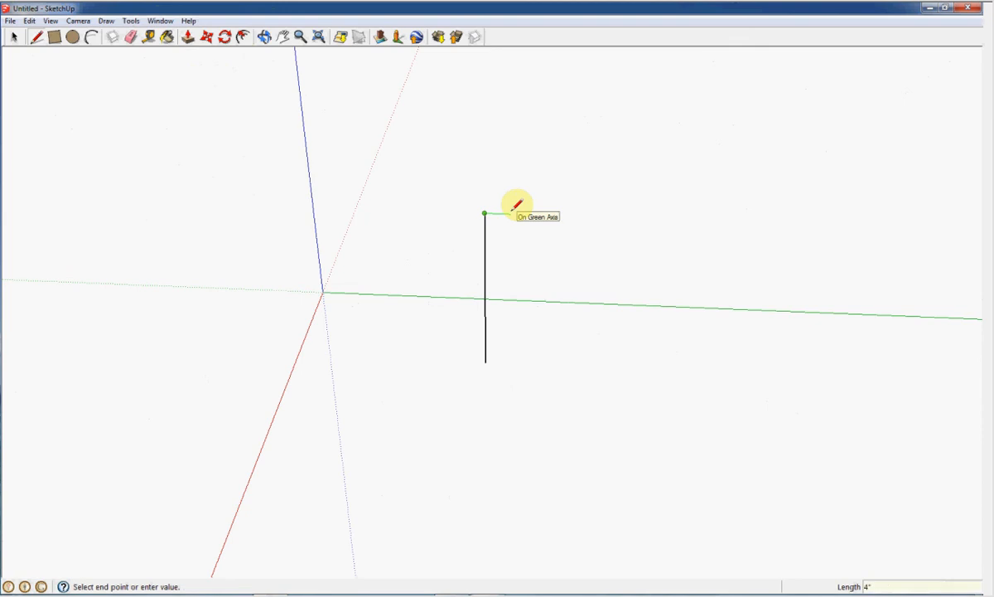
{"action": "left_click", "coordinate": [515, 214]}
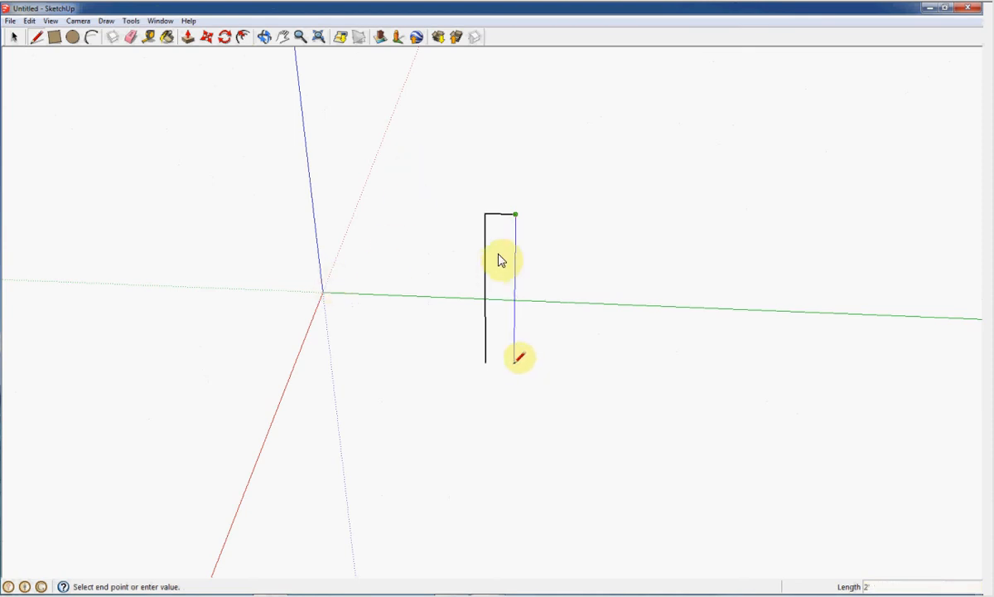
{"action": "left_click", "coordinate": [515, 361]}
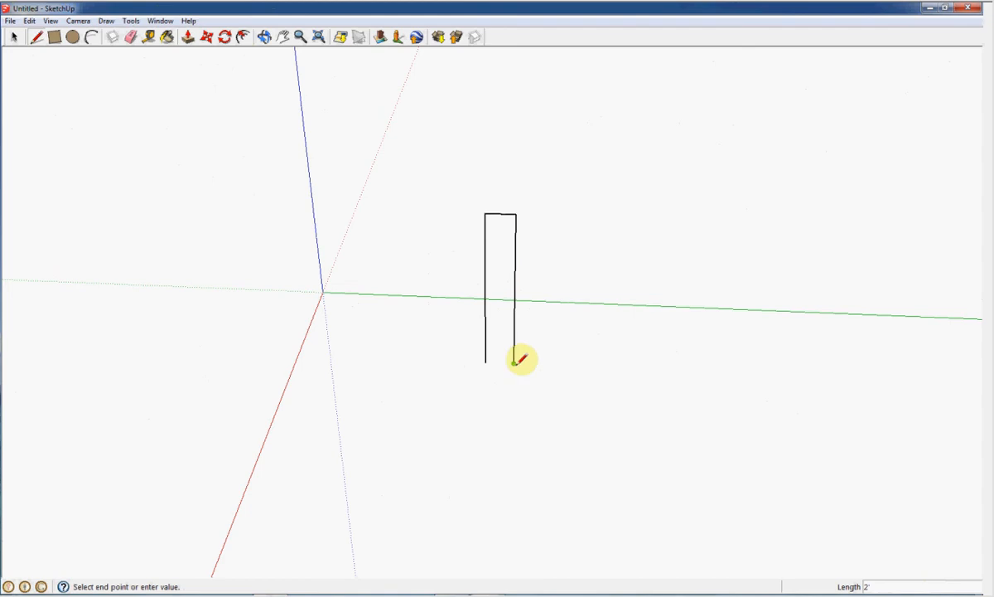
{"action": "left_click", "coordinate": [486, 361]}
Draw a 4" square base along the red axis from the bottom edge of the upright rectangle.
{"action": "middle_click_drag", "start_coordinate": [559, 370], "coordinate": [331, 397]}
{"action": "middle_click_drag", "start_coordinate": [423, 398], "coordinate": [451, 389]}
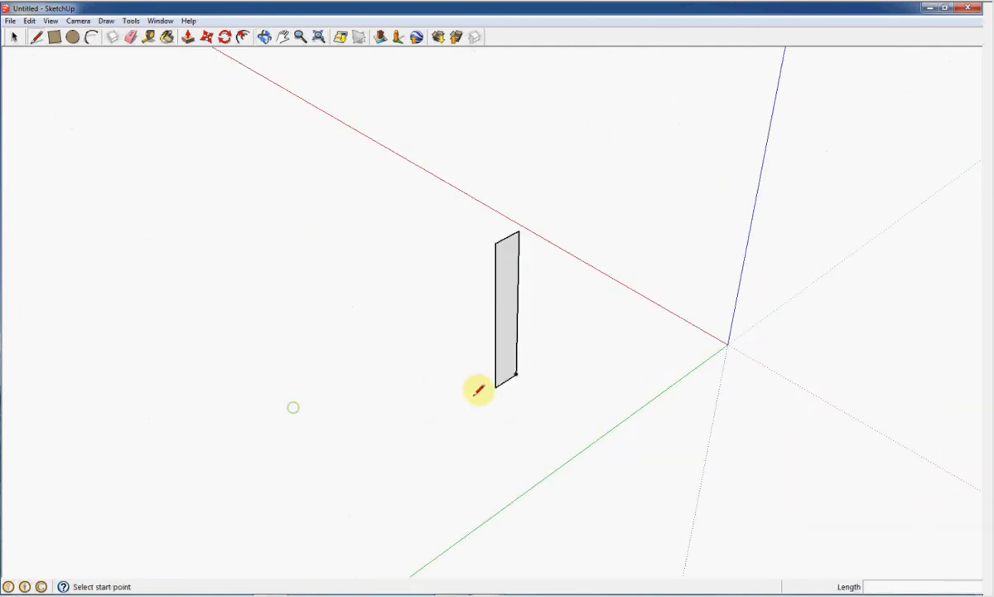
{"action": "left_click", "coordinate": [496, 386]}
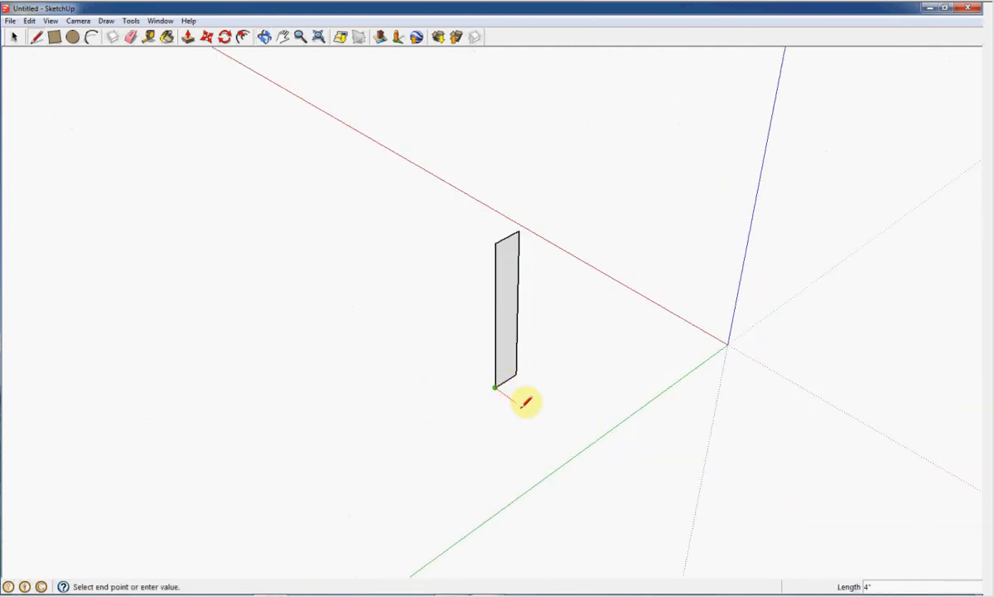
{"action": "left_click", "coordinate": [517, 402]}
{"action": "left_click", "coordinate": [537, 387]}
{"action": "left_click", "coordinate": [516, 374]}
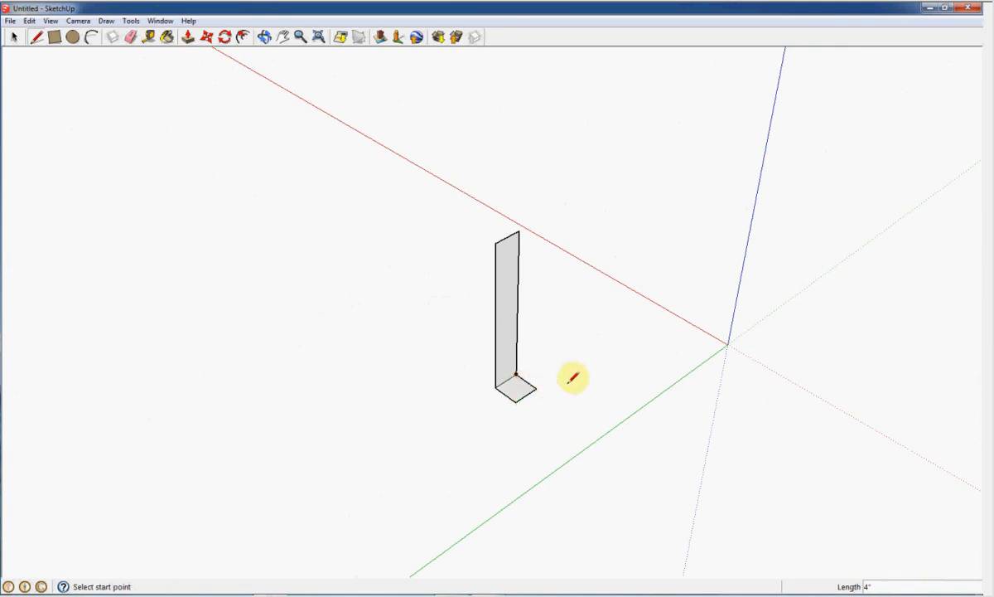
Draw a matching 4" square from the top edge of the upright rectangle with the Line tool.
{"action": "left_click", "coordinate": [496, 243]}
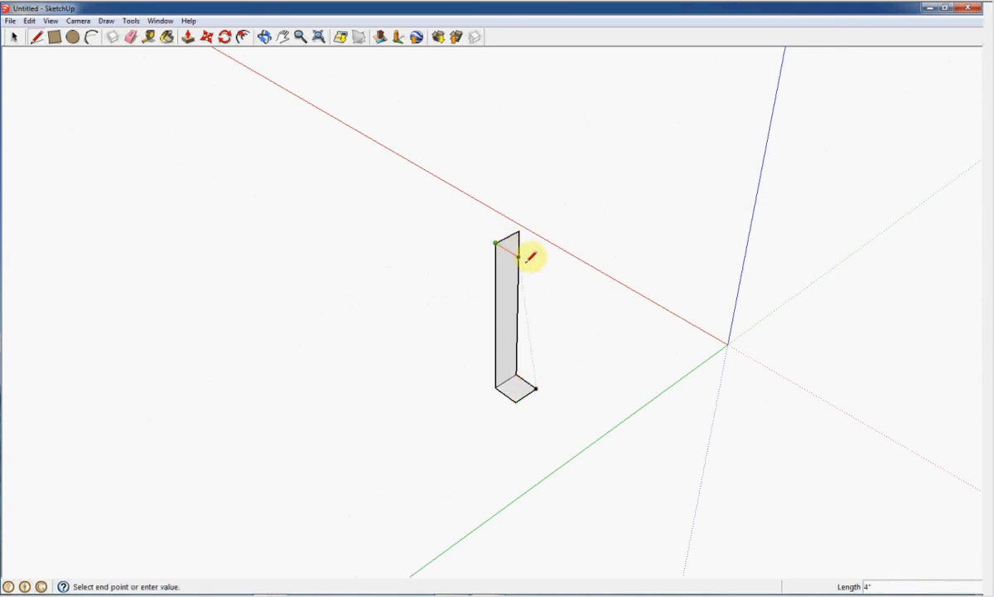
{"action": "left_click", "coordinate": [520, 256]}
{"action": "left_click", "coordinate": [543, 244]}
{"action": "left_click", "coordinate": [522, 228]}
Draw the missing vertical edges between the top and bottom squares to close the box into a solid column.
{"action": "left_click", "coordinate": [519, 256]}
{"action": "left_click", "coordinate": [516, 398]}
{"action": "mouse_move", "coordinate": [527, 391]}
{"action": "middle_mouse_down"}
{"action": "mouse_move", "coordinate": [550, 377]}
{"action": "mouse_move", "coordinate": [510, 291]}
{"action": "middle_mouse_up"}
{"action": "left_click", "coordinate": [523, 258]}
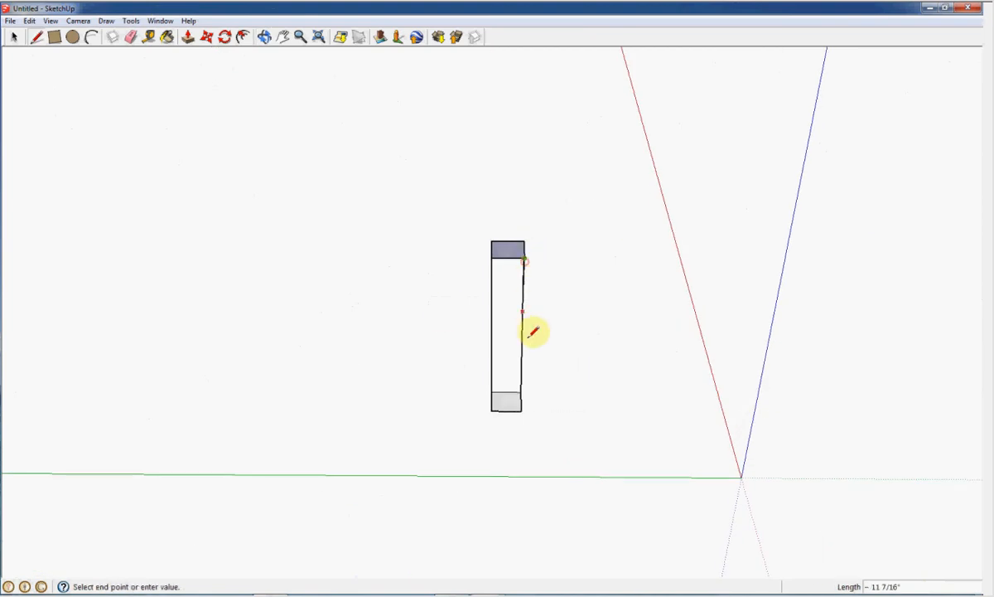
{"action": "left_click", "coordinate": [522, 410]}
Add a dimension to one edge of the column's top face, placed away from the column.
{"action": "middle_click_drag", "start_coordinate": [574, 402], "coordinate": [659, 508]}
{"action": "left_click", "coordinate": [131, 20]}
{"action": "left_click", "coordinate": [157, 238]}
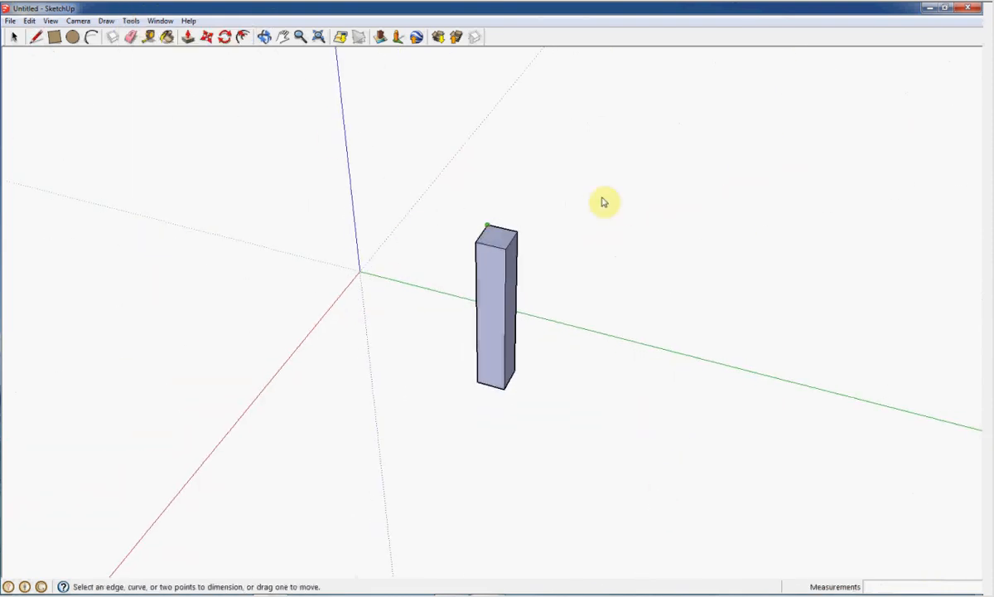
{"action": "middle_click_drag", "start_coordinate": [596, 281], "coordinate": [494, 261]}
{"action": "left_click", "coordinate": [489, 247]}
{"action": "left_click", "coordinate": [521, 253]}
{"action": "left_click", "coordinate": [534, 218]}
Add a dimension for the column's height along one of its vertical edges.
{"action": "middle_click_drag", "start_coordinate": [633, 402], "coordinate": [729, 191]}
{"action": "left_click", "coordinate": [512, 235]}
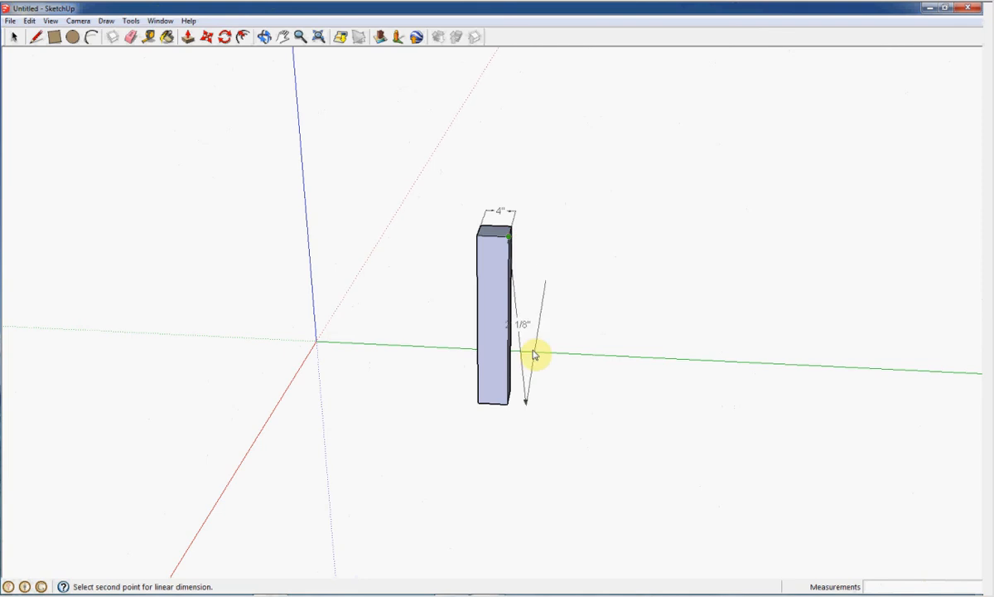
{"action": "left_click", "coordinate": [510, 406]}
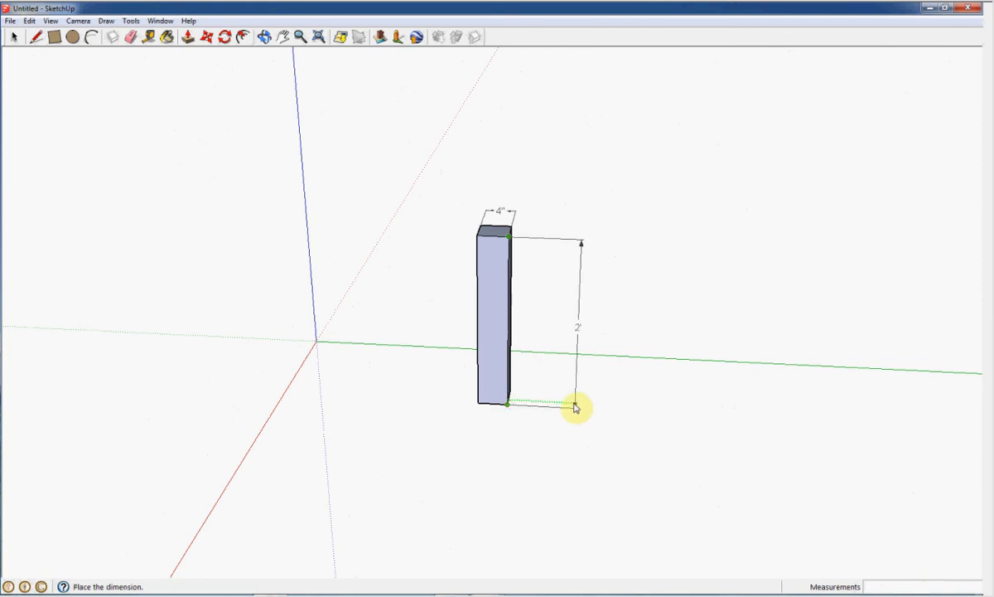
{"action": "left_click", "coordinate": [553, 405]}
Offset the outline of the column's top face inward.
{"action": "middle_click_drag", "start_coordinate": [624, 348], "coordinate": [404, 472]}
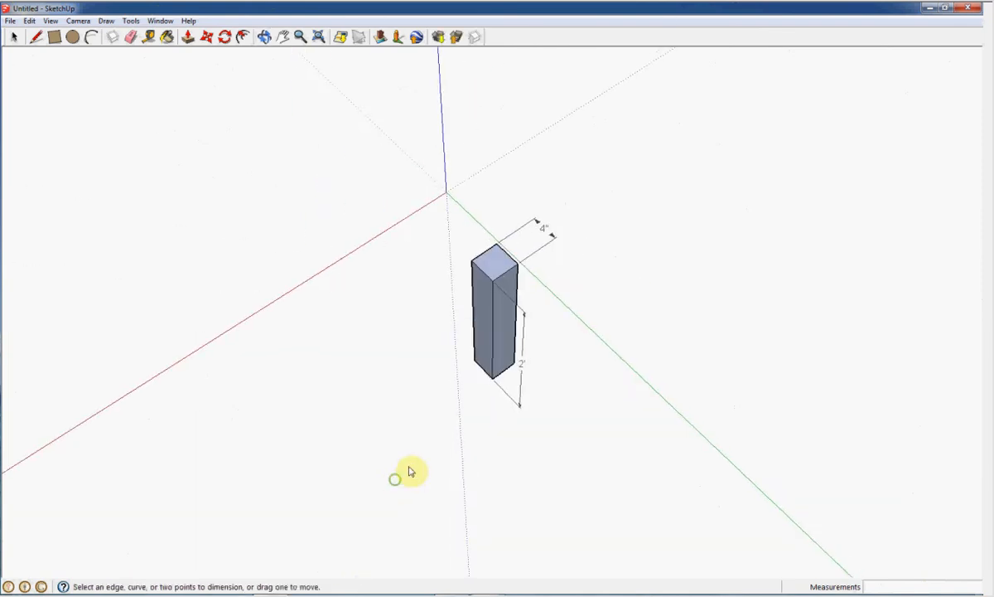
{"action": "left_click", "coordinate": [243, 37]}
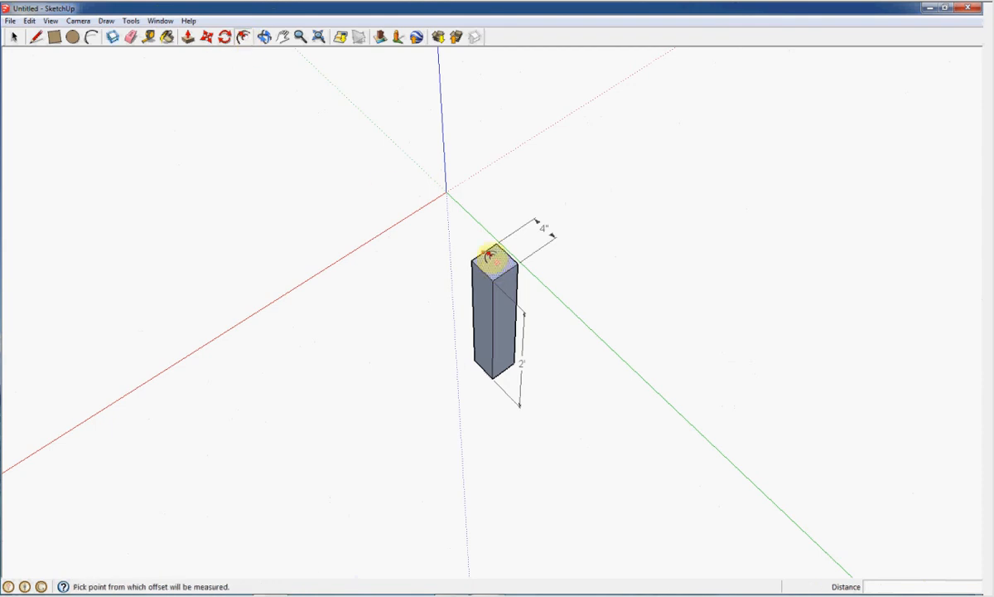
{"action": "left_click", "coordinate": [494, 261]}
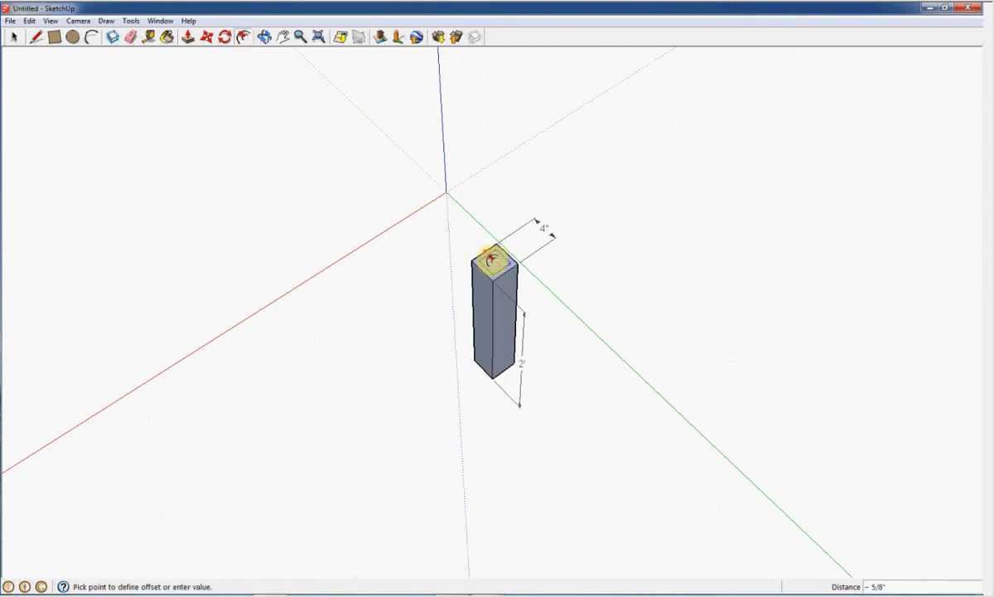
{"action": "key", "text": "Return"}
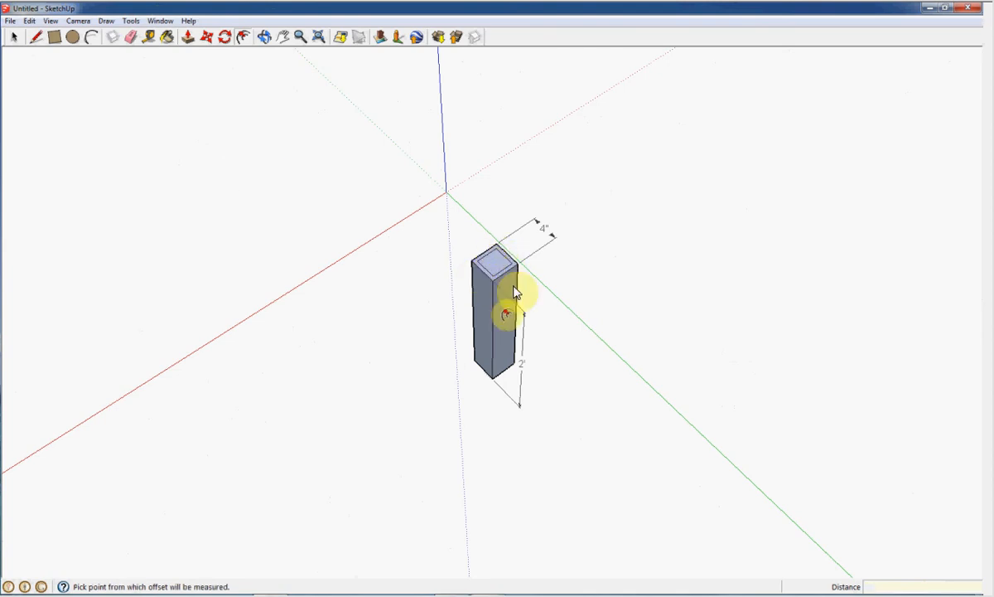
Offset the outlines of the column's top and bottom end faces inward by 1/2".
{"action": "middle_click_drag", "start_coordinate": [515, 488], "coordinate": [663, 74]}
{"action": "middle_click_drag", "start_coordinate": [592, 402], "coordinate": [628, 166]}
{"action": "left_click", "coordinate": [477, 394]}
{"action": "left_click", "coordinate": [478, 398]}
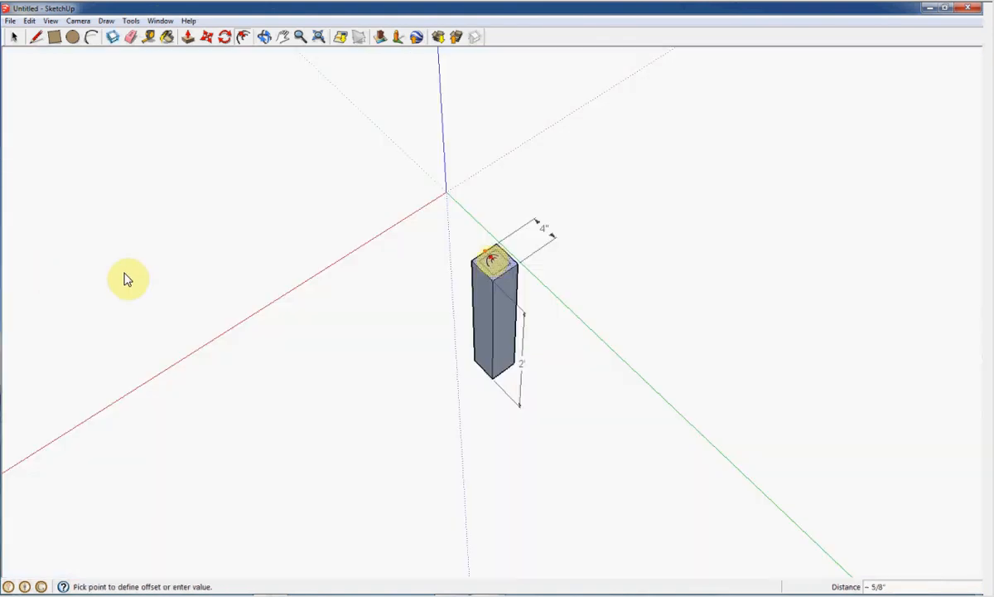
{"action": "left_click", "coordinate": [502, 269]}
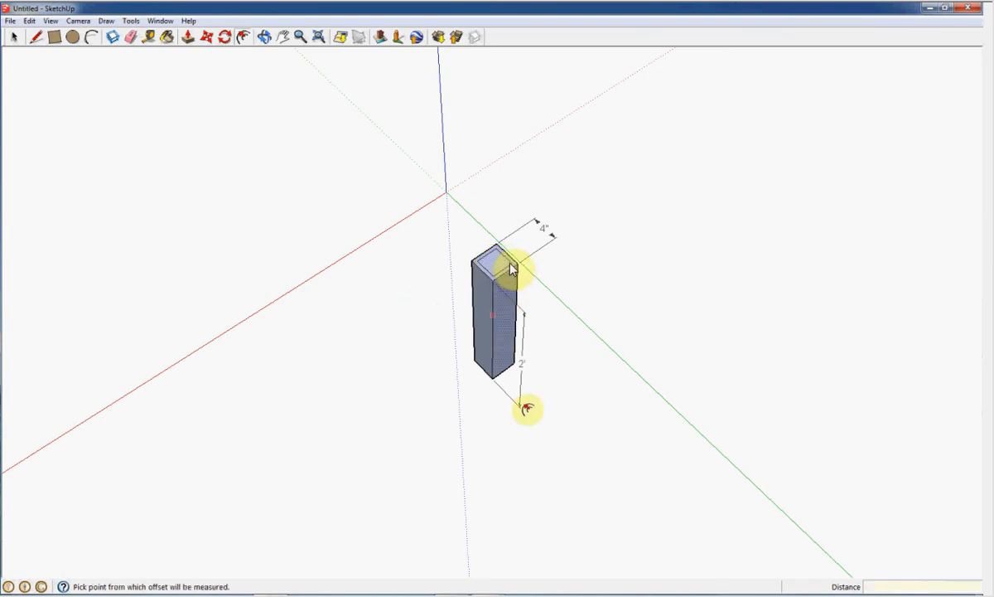
{"action": "middle_click_drag", "start_coordinate": [524, 471], "coordinate": [621, 160]}
{"action": "left_click", "coordinate": [477, 396]}
{"action": "type", "text": "1/2"}
{"action": "key", "text": "Return"}
Delete the inner square faces at the bottom and top ends to open up the column.
{"action": "key", "text": "space"}
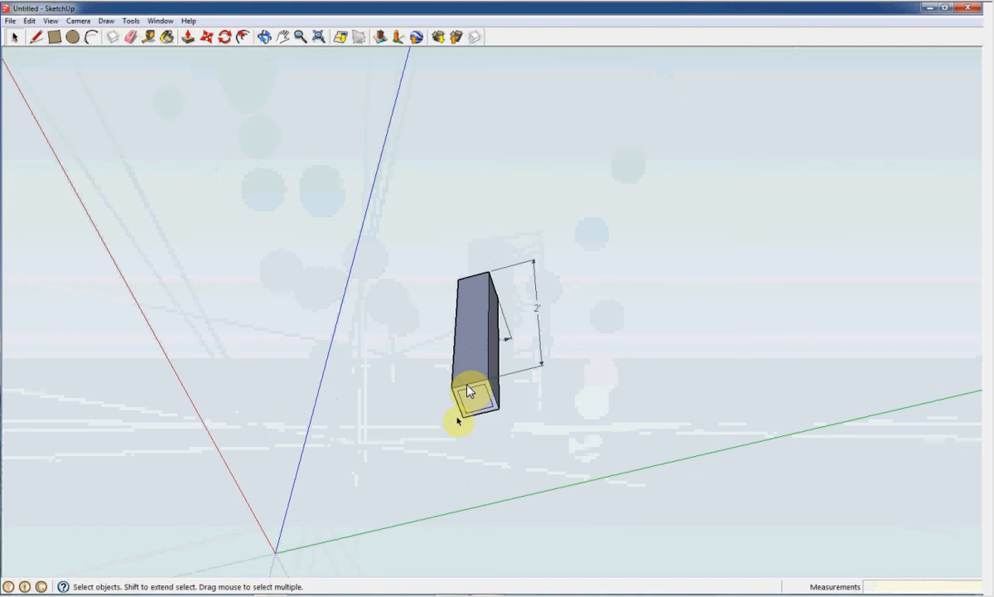
{"action": "left_click", "coordinate": [469, 394]}
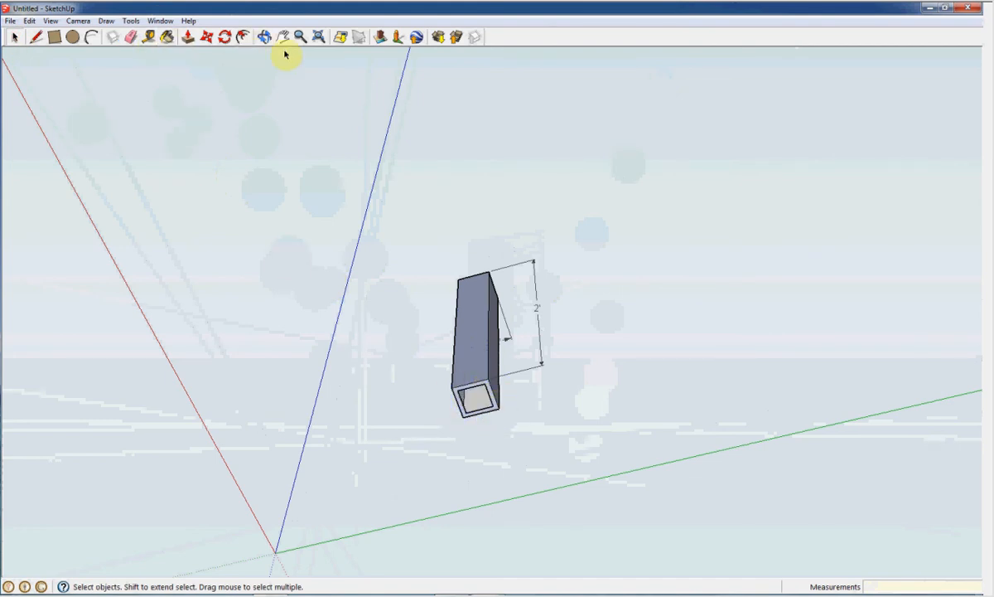
{"action": "middle_click_drag", "start_coordinate": [706, 202], "coordinate": [588, 501]}
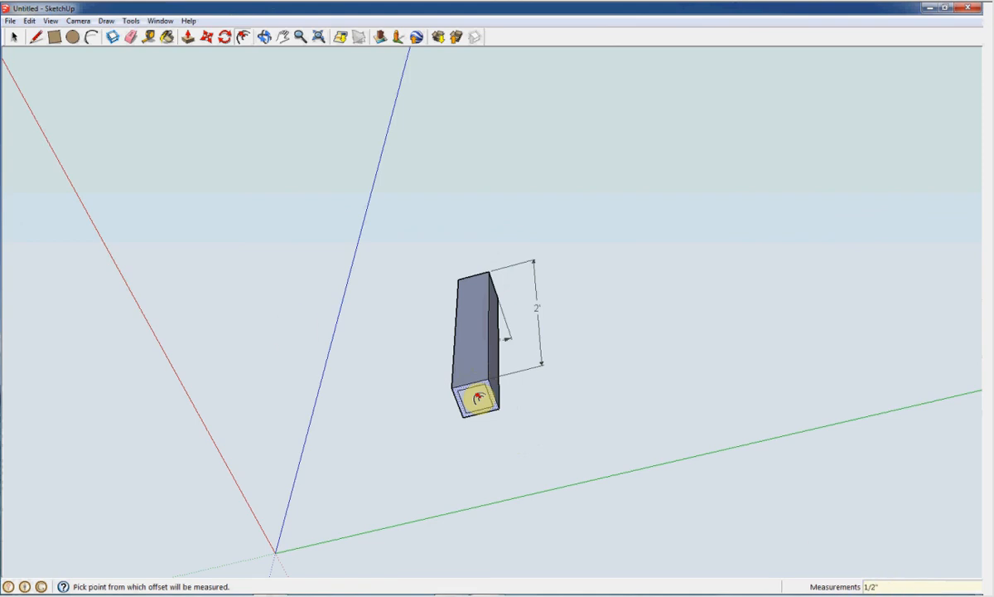
{"action": "left_click", "coordinate": [14, 36]}
{"action": "left_click", "coordinate": [474, 412]}
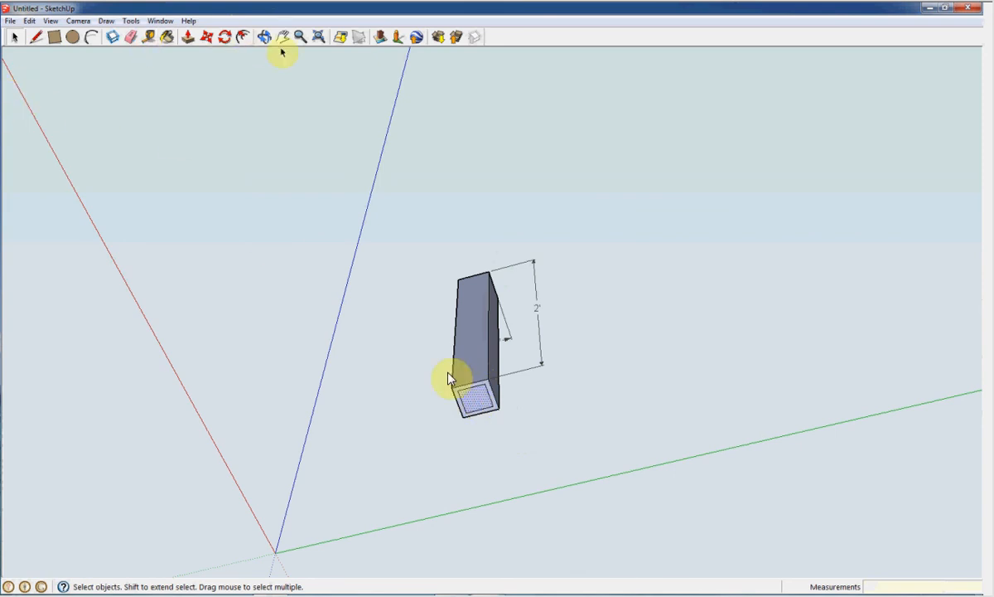
{"action": "middle_click_drag", "start_coordinate": [726, 272], "coordinate": [595, 470]}
{"action": "left_click", "coordinate": [489, 269]}
Draw lines joining the inner corners of the top opening to those of the bottom opening to form the inner walls.
{"action": "middle_click_drag", "start_coordinate": [648, 338], "coordinate": [537, 384]}
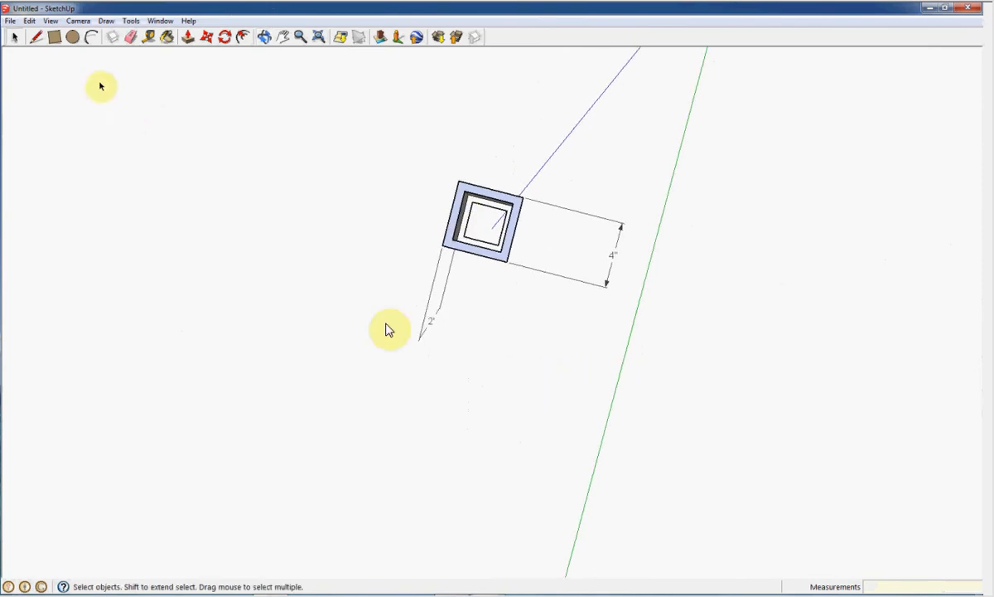
{"action": "left_click", "coordinate": [37, 37]}
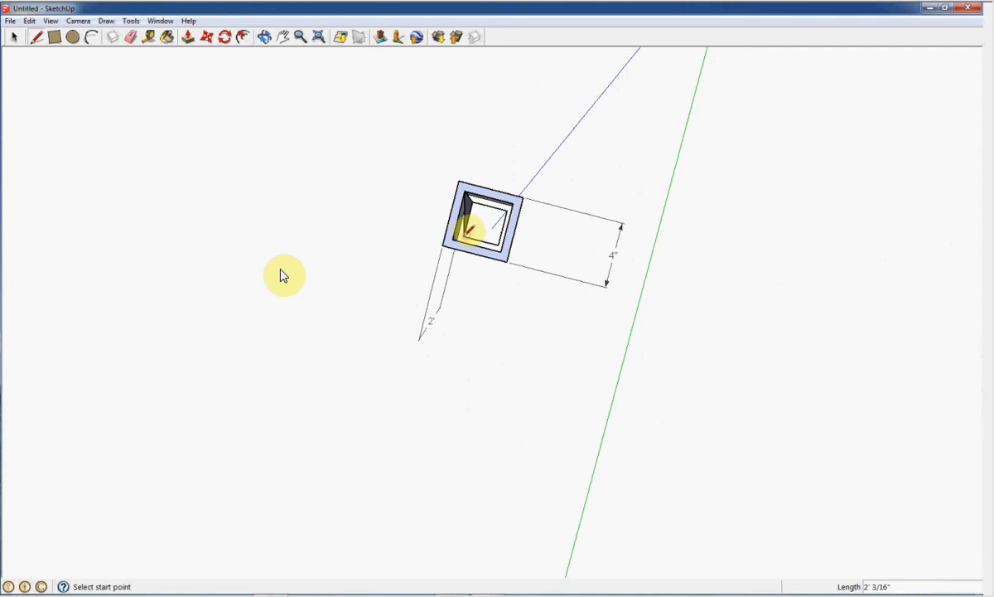
{"action": "left_click", "coordinate": [454, 238]}
{"action": "left_click", "coordinate": [464, 237]}
{"action": "middle_click_drag", "start_coordinate": [375, 252], "coordinate": [440, 252]}
{"action": "left_click", "coordinate": [508, 246]}
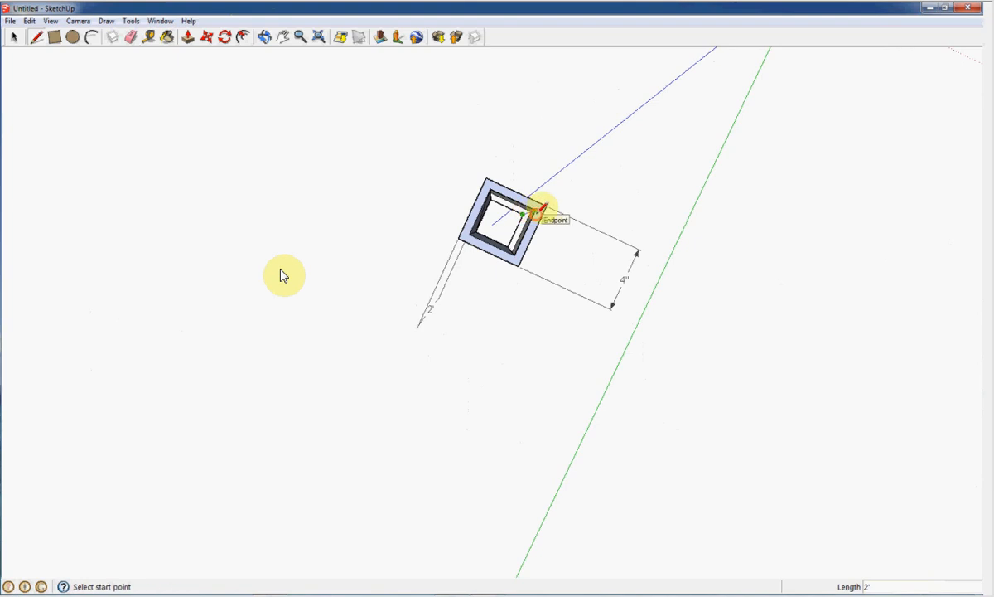
{"action": "middle_click_drag", "start_coordinate": [499, 330], "coordinate": [292, 235]}
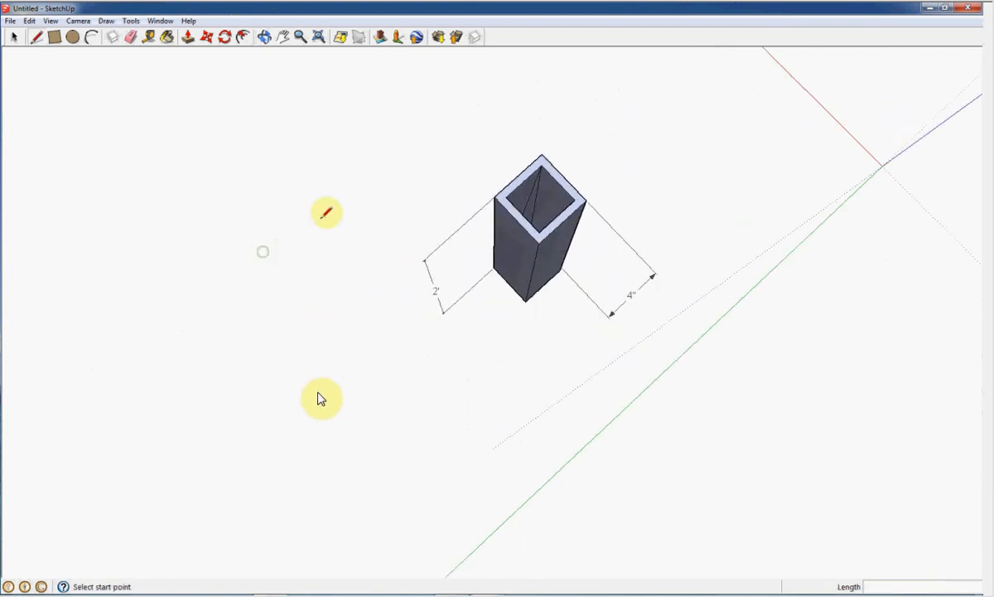
Erase the stray diagonal line on the inner wall of the hollow column.
{"action": "left_click", "coordinate": [130, 38]}
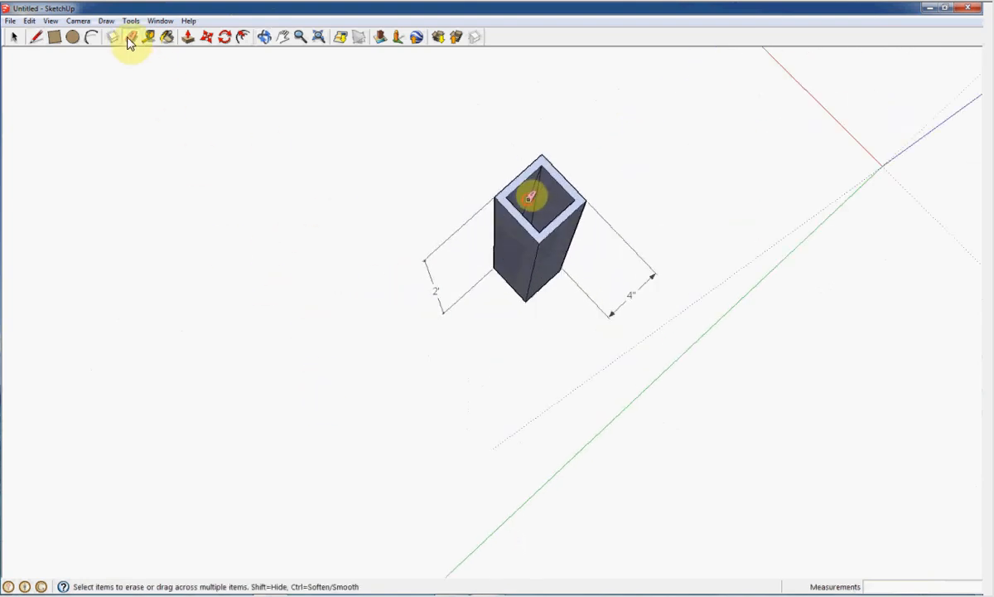
{"action": "mouse_move", "coordinate": [660, 183]}
{"action": "middle_mouse_down"}
{"action": "mouse_move", "coordinate": [646, 218]}
{"action": "mouse_move", "coordinate": [369, 252]}
{"action": "mouse_move", "coordinate": [591, 163]}
{"action": "mouse_move", "coordinate": [619, 213]}
{"action": "middle_mouse_up"}
{"action": "mouse_move", "coordinate": [485, 344]}
{"action": "middle_mouse_down"}
{"action": "mouse_move", "coordinate": [546, 397]}
{"action": "mouse_move", "coordinate": [602, 399]}
{"action": "middle_mouse_up"}
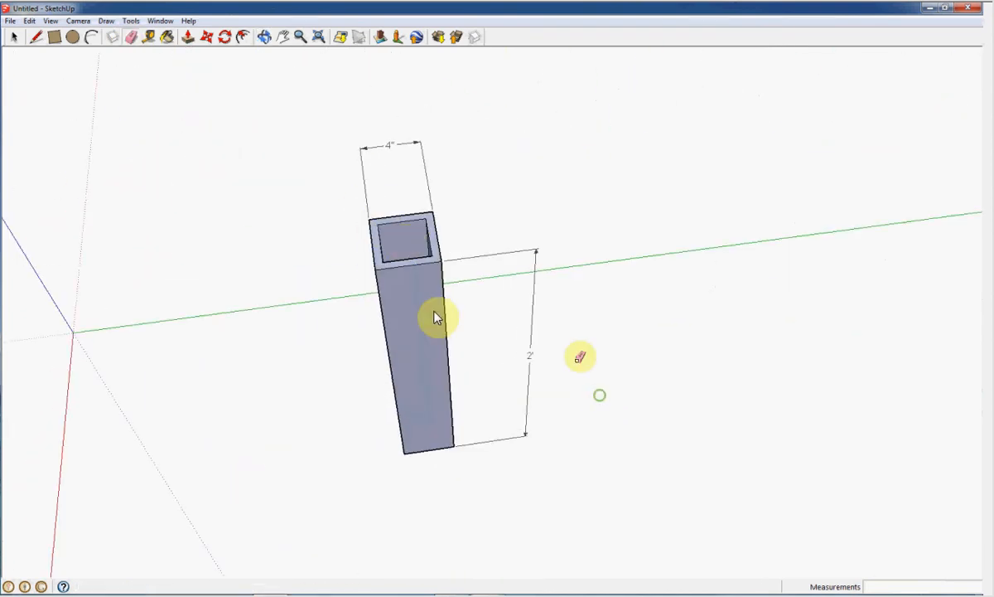
Dimension the wall thickness at the hollow column's top opening.
{"action": "left_click", "coordinate": [160, 21]}
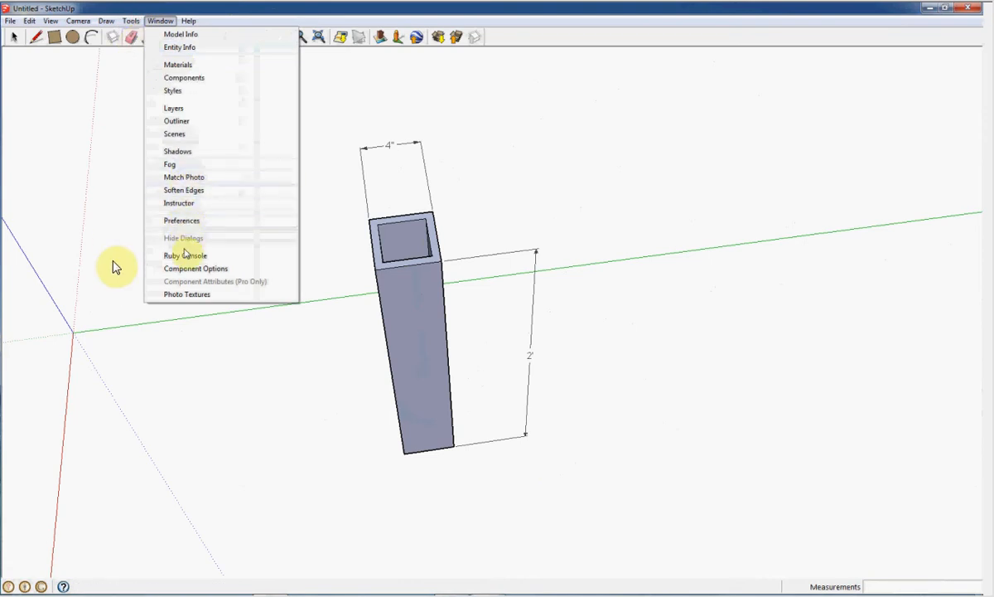
{"action": "mouse_move", "coordinate": [130, 22]}
{"action": "left_click", "coordinate": [144, 233]}
{"action": "key", "text": "o"}
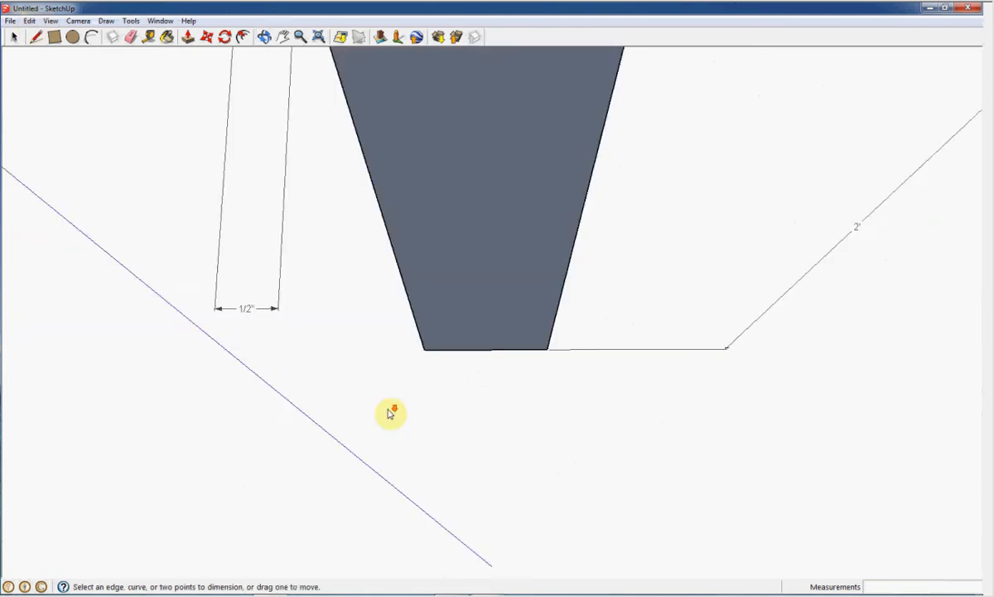
{"action": "scroll", "coordinate": [389, 413], "scroll_direction": "down", "scroll_amount": 5}
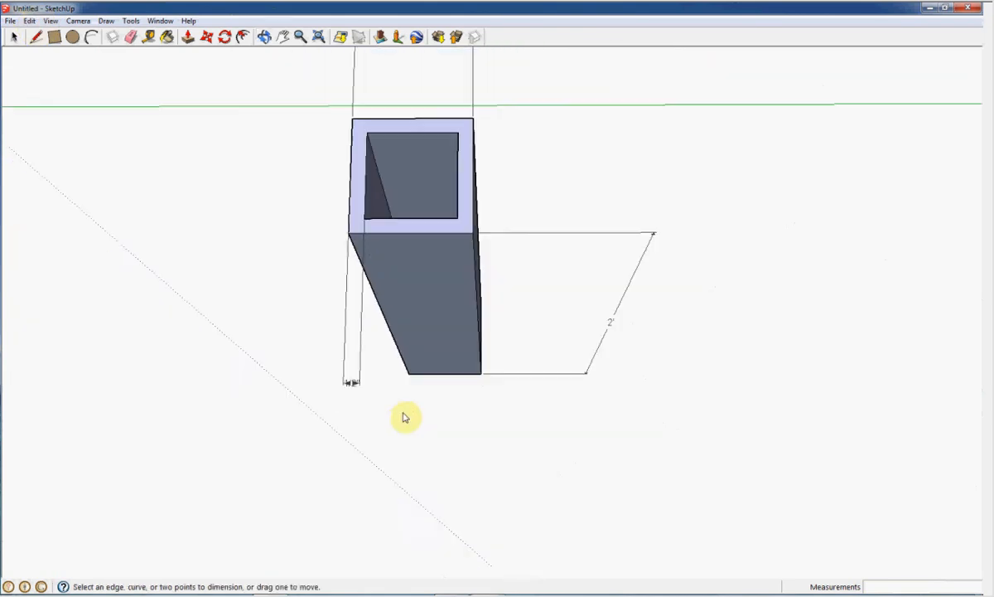
{"action": "middle_click_drag", "start_coordinate": [595, 375], "coordinate": [369, 290]}
{"action": "scroll", "coordinate": [369, 290], "scroll_direction": "down", "scroll_amount": 2}
{"action": "middle_click_drag", "start_coordinate": [600, 336], "coordinate": [615, 266]}
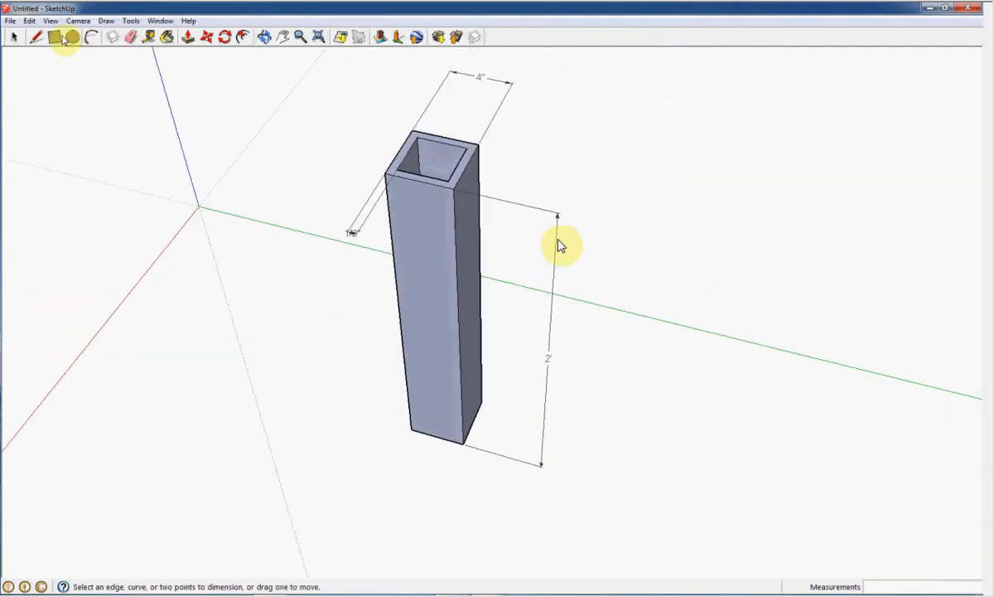
Delete the width, height and wall-thickness dimensions around the hollow column.
{"action": "left_click", "coordinate": [12, 40]}
{"action": "left_click", "coordinate": [496, 78]}
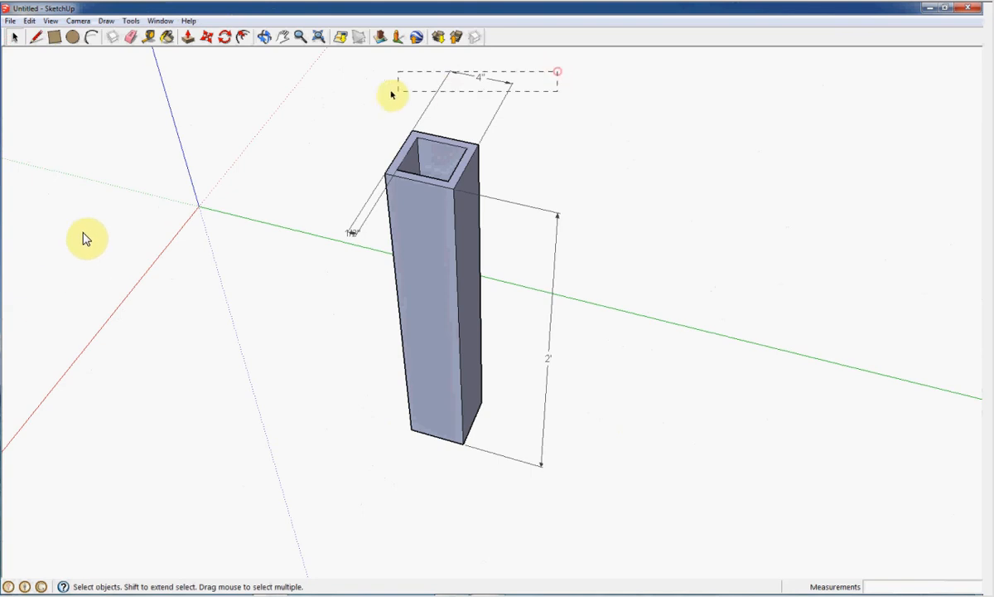
{"action": "key", "text": "Delete"}
{"action": "left_click_drag", "start_coordinate": [582, 193], "coordinate": [537, 235]}
{"action": "key", "text": "Delete"}
{"action": "left_click_drag", "start_coordinate": [335, 205], "coordinate": [373, 248]}
{"action": "left_click_drag", "start_coordinate": [320, 184], "coordinate": [370, 258]}
{"action": "middle_click_drag", "start_coordinate": [325, 309], "coordinate": [114, 248]}
{"action": "left_click_drag", "start_coordinate": [393, 93], "coordinate": [284, 264]}
{"action": "key", "text": "Delete"}
{"action": "middle_click_drag", "start_coordinate": [485, 348], "coordinate": [666, 377]}
{"action": "key", "text": "f"}
{"action": "scroll", "coordinate": [665, 377], "scroll_direction": "down", "scroll_amount": 2}
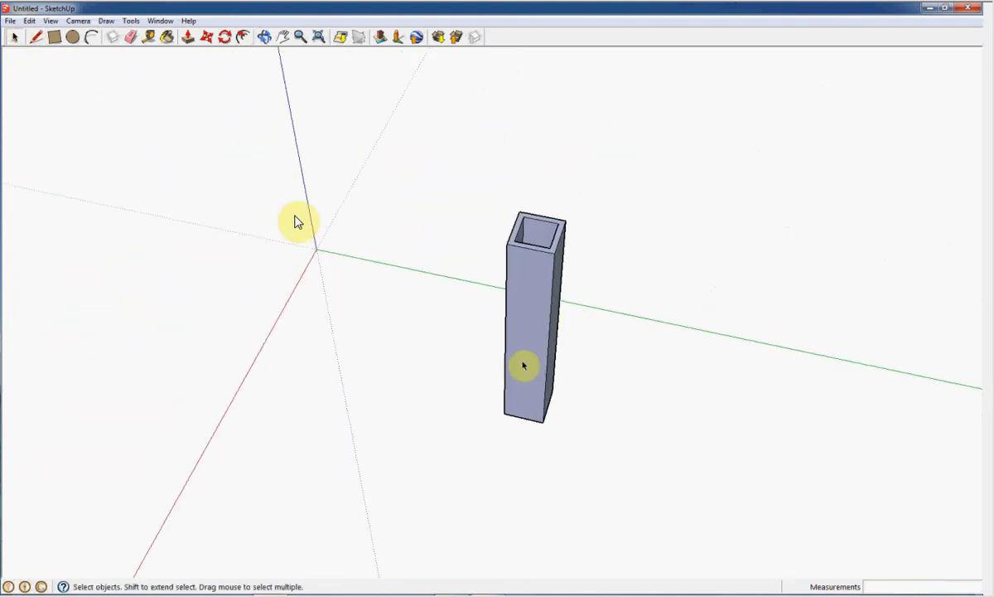
Examine the column's outer side faces from several directions, selecting them one at a time.
{"action": "middle_click_drag", "start_coordinate": [638, 398], "coordinate": [725, 312]}
{"action": "middle_click_drag", "start_coordinate": [514, 461], "coordinate": [684, 437]}
{"action": "left_click", "coordinate": [14, 36]}
{"action": "left_click", "coordinate": [516, 292]}
{"action": "mouse_move", "coordinate": [626, 404]}
{"action": "middle_mouse_down"}
{"action": "mouse_move", "coordinate": [726, 395]}
{"action": "mouse_move", "coordinate": [455, 384]}
{"action": "mouse_move", "coordinate": [517, 326]}
{"action": "middle_mouse_up"}
{"action": "left_click", "coordinate": [524, 327]}
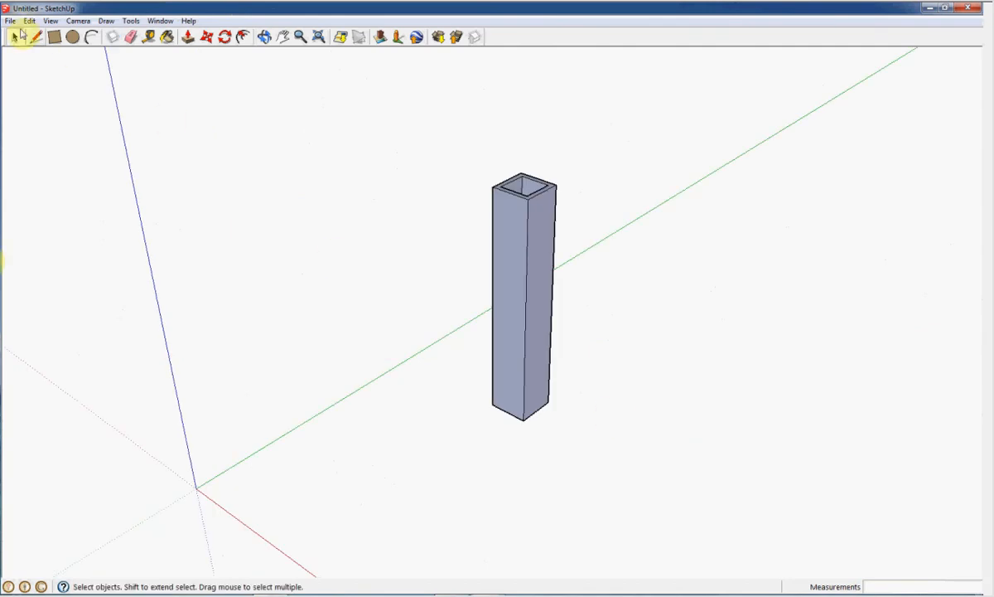
{"action": "left_click", "coordinate": [516, 292]}
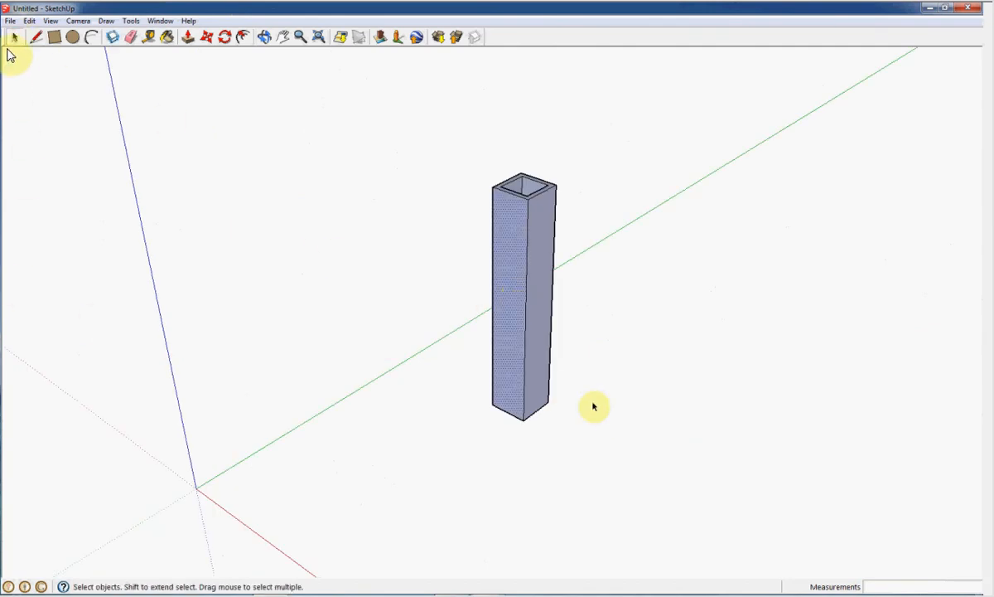
{"action": "middle_click_drag", "start_coordinate": [626, 403], "coordinate": [363, 377]}
{"action": "left_click", "coordinate": [524, 324]}
{"action": "middle_click_drag", "start_coordinate": [704, 392], "coordinate": [361, 399]}
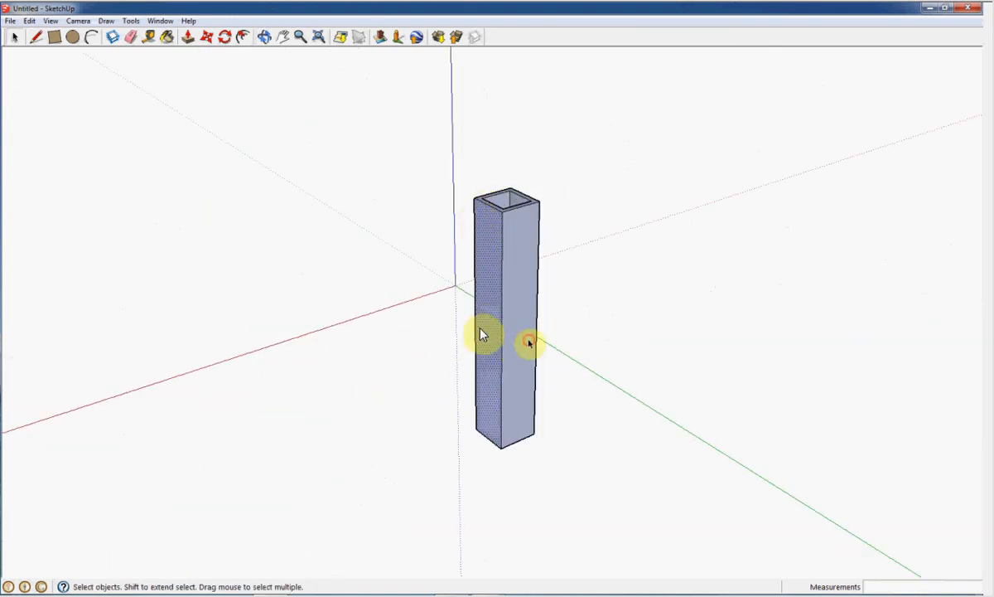
{"action": "left_click", "coordinate": [517, 249]}
{"action": "middle_click_drag", "start_coordinate": [540, 375], "coordinate": [654, 447]}
Check individual side faces of the column by selecting each together with its bounding edges.
{"action": "left_click", "coordinate": [502, 256]}
{"action": "middle_click_drag", "start_coordinate": [506, 251], "coordinate": [504, 351]}
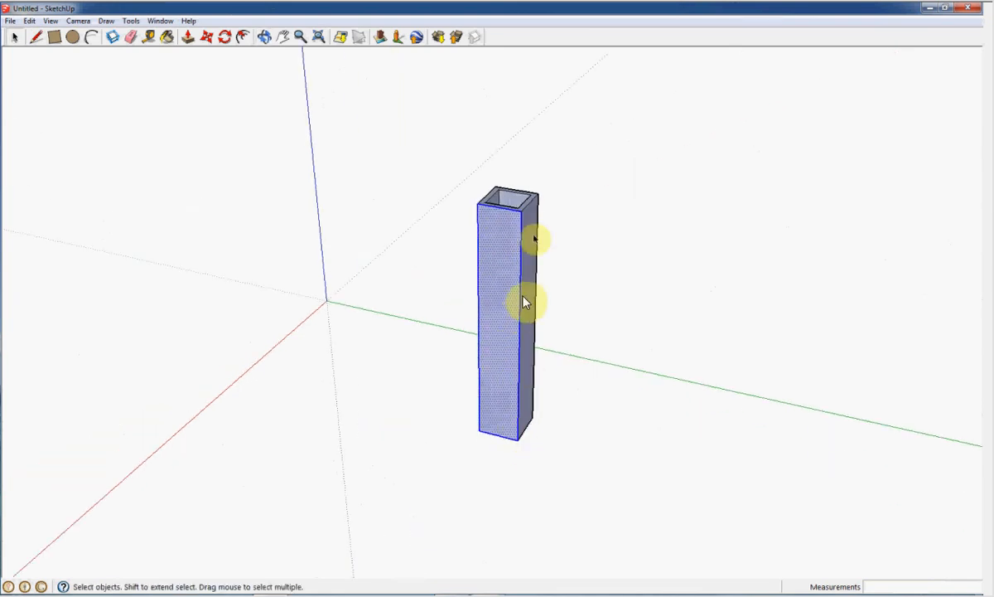
{"action": "middle_click_drag", "start_coordinate": [572, 437], "coordinate": [378, 435]}
{"action": "double_click", "coordinate": [505, 334]}
{"action": "middle_click_drag", "start_coordinate": [560, 404], "coordinate": [199, 382]}
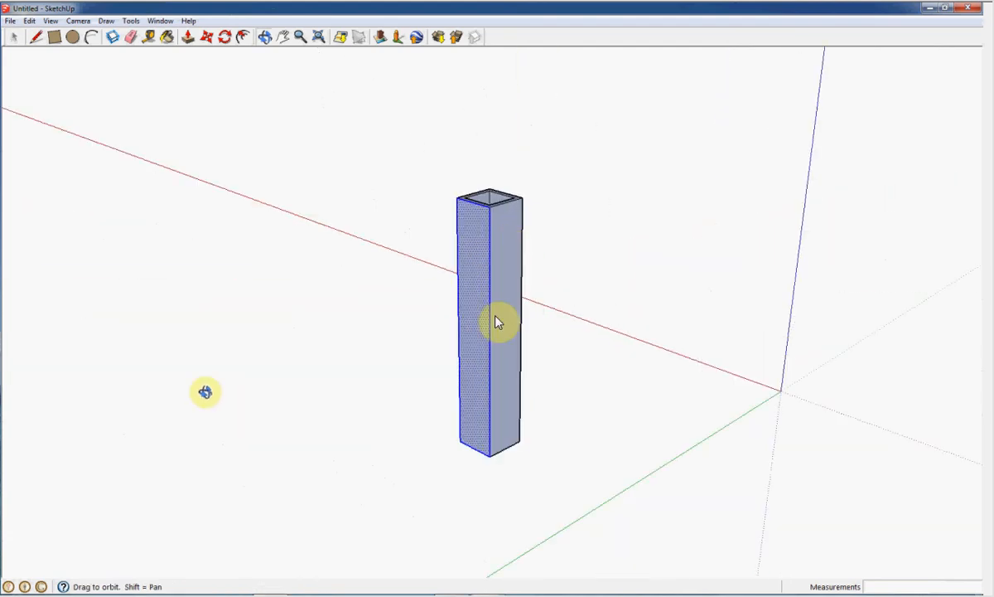
{"action": "double_click", "coordinate": [474, 273]}
{"action": "mouse_move", "coordinate": [504, 311]}
{"action": "middle_mouse_down"}
{"action": "mouse_move", "coordinate": [508, 320]}
{"action": "mouse_move", "coordinate": [496, 300]}
{"action": "middle_mouse_up"}
Inspect the column's remaining sides by selecting its faces from different viewpoints.
{"action": "left_click", "coordinate": [488, 344]}
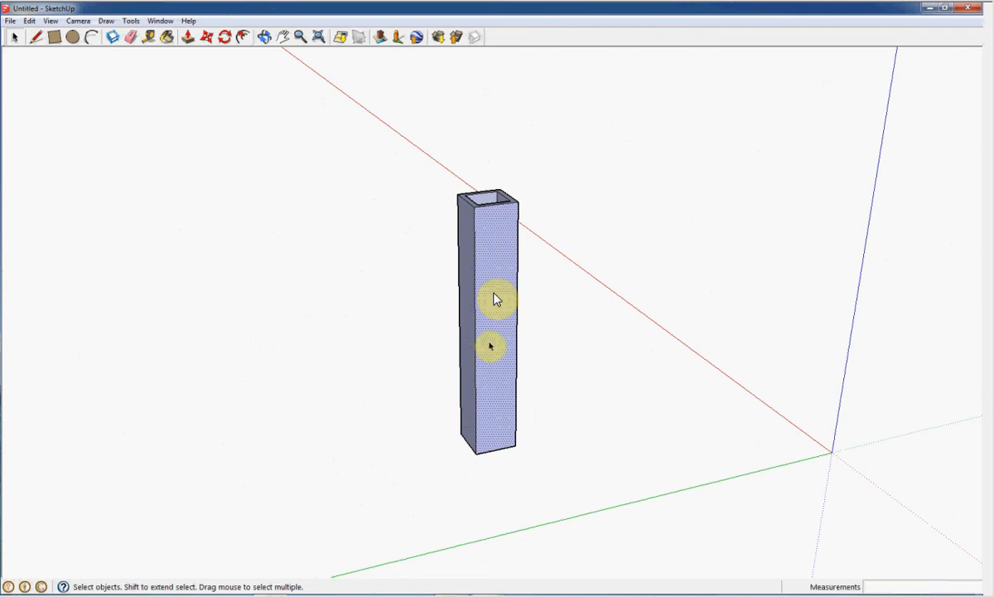
{"action": "middle_click_drag", "start_coordinate": [614, 393], "coordinate": [108, 386]}
{"action": "triple_click", "coordinate": [526, 323]}
{"action": "middle_click_drag", "start_coordinate": [526, 322], "coordinate": [438, 380]}
{"action": "middle_click_drag", "start_coordinate": [555, 359], "coordinate": [763, 391]}
{"action": "left_click", "coordinate": [483, 331]}
{"action": "middle_click_drag", "start_coordinate": [518, 342], "coordinate": [797, 371]}
{"action": "middle_click_drag", "start_coordinate": [729, 442], "coordinate": [638, 439]}
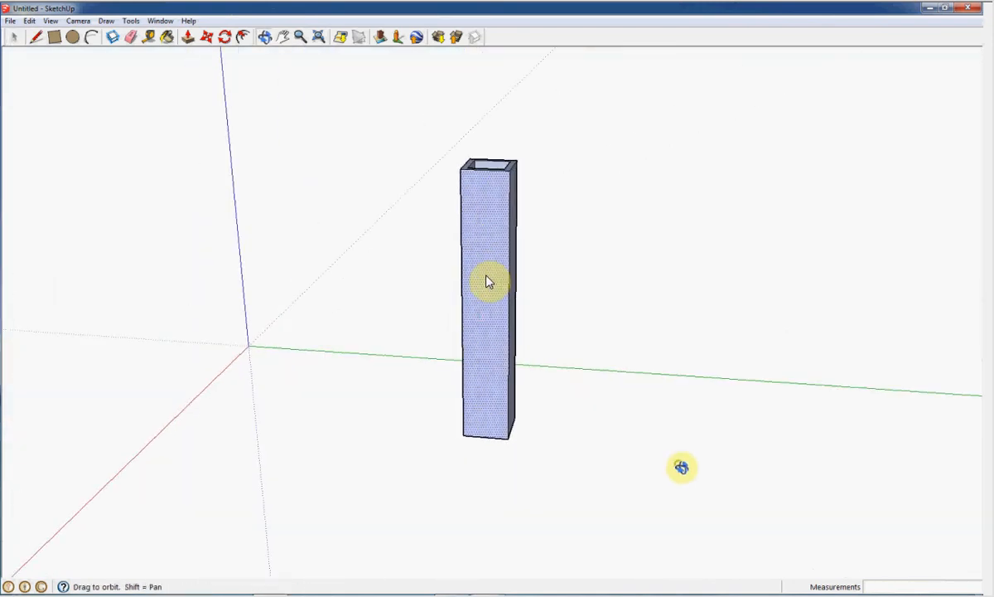
Draw a long rectangle 4" wide on the ground, extending along the red axis from the column's bottom corner.
{"action": "middle_click_drag", "start_coordinate": [326, 276], "coordinate": [646, 420]}
{"action": "middle_click_drag", "start_coordinate": [559, 486], "coordinate": [654, 475]}
{"action": "left_click", "coordinate": [35, 37]}
{"action": "mouse_move", "coordinate": [613, 427]}
{"action": "middle_mouse_down"}
{"action": "mouse_move", "coordinate": [355, 424]}
{"action": "mouse_move", "coordinate": [353, 442]}
{"action": "mouse_move", "coordinate": [474, 430]}
{"action": "middle_mouse_up"}
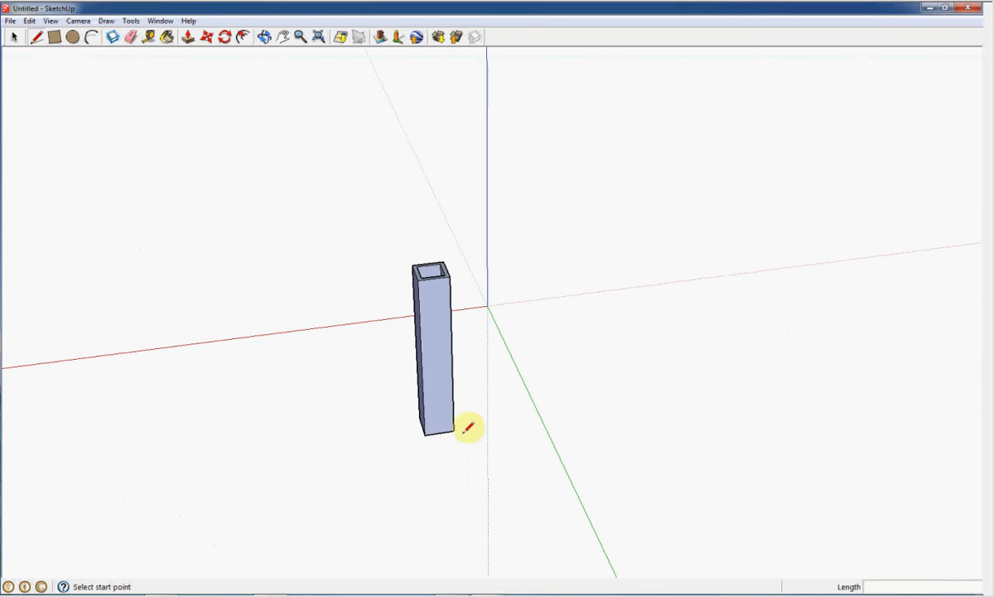
{"action": "left_click", "coordinate": [453, 431]}
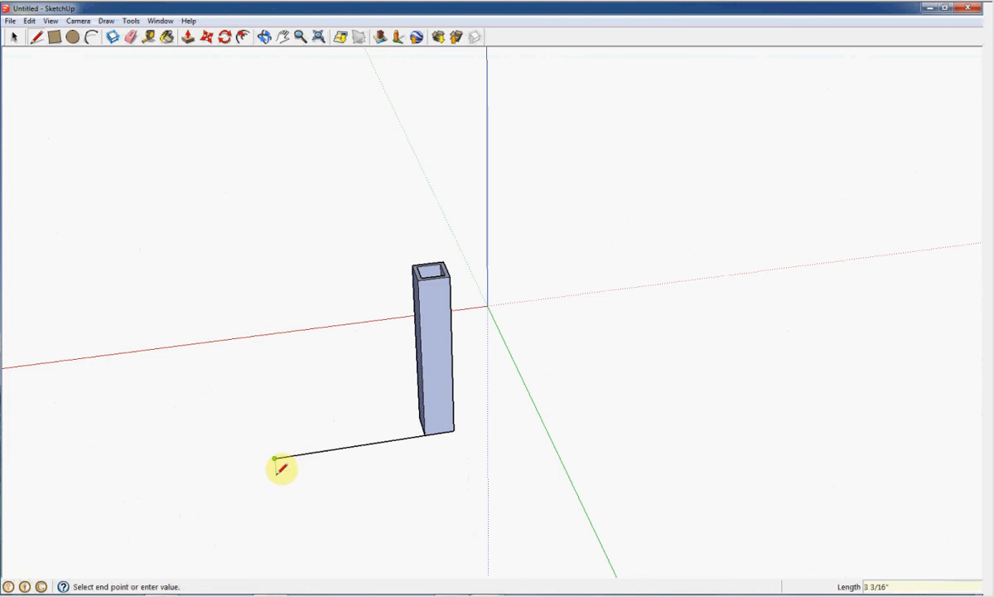
{"action": "type", "text": "4"}
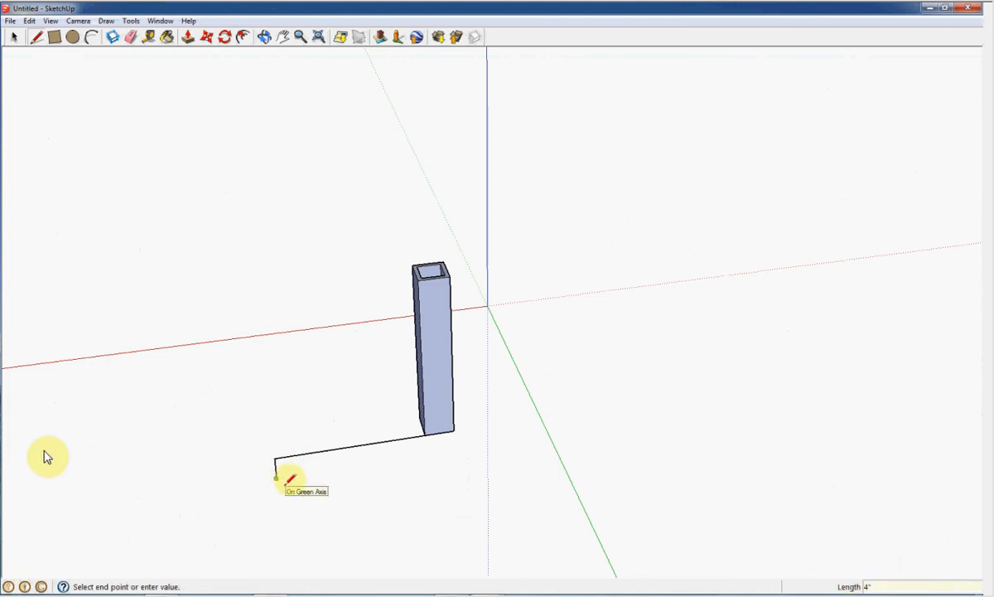
{"action": "left_click", "coordinate": [458, 449]}
{"action": "left_click", "coordinate": [454, 432]}
{"action": "left_click", "coordinate": [455, 432]}
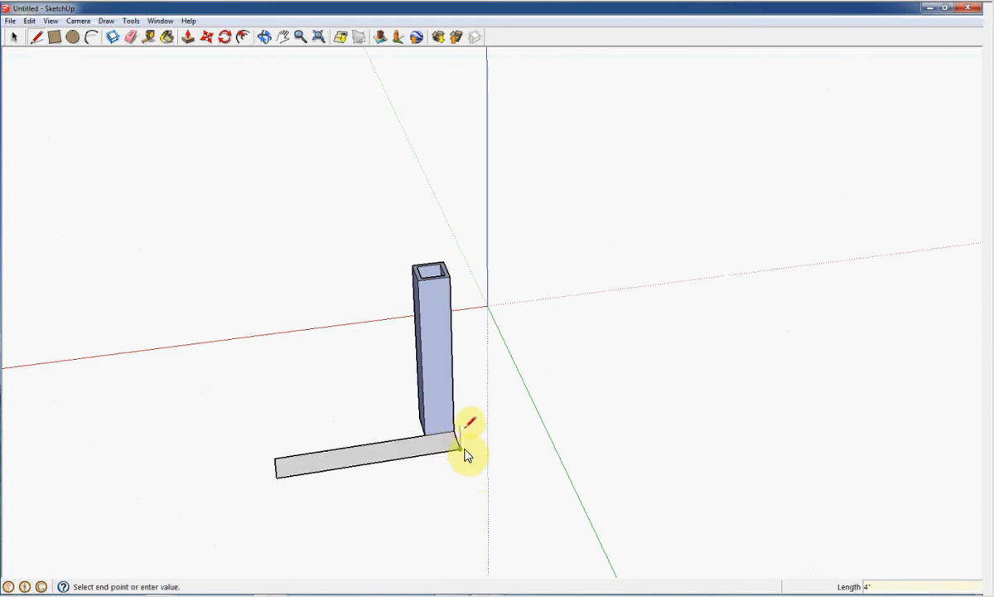
Draw the upright end face of the horizontal beam against the base of the hollow column.
{"action": "key", "text": "o"}
{"action": "left_click_drag", "start_coordinate": [468, 426], "coordinate": [810, 435]}
{"action": "key", "text": "l"}
{"action": "left_click", "coordinate": [528, 424]}
{"action": "key", "text": "Escape"}
{"action": "mouse_move", "coordinate": [646, 484]}
{"action": "middle_mouse_down"}
{"action": "mouse_move", "coordinate": [673, 499]}
{"action": "mouse_move", "coordinate": [514, 477]}
{"action": "middle_mouse_up"}
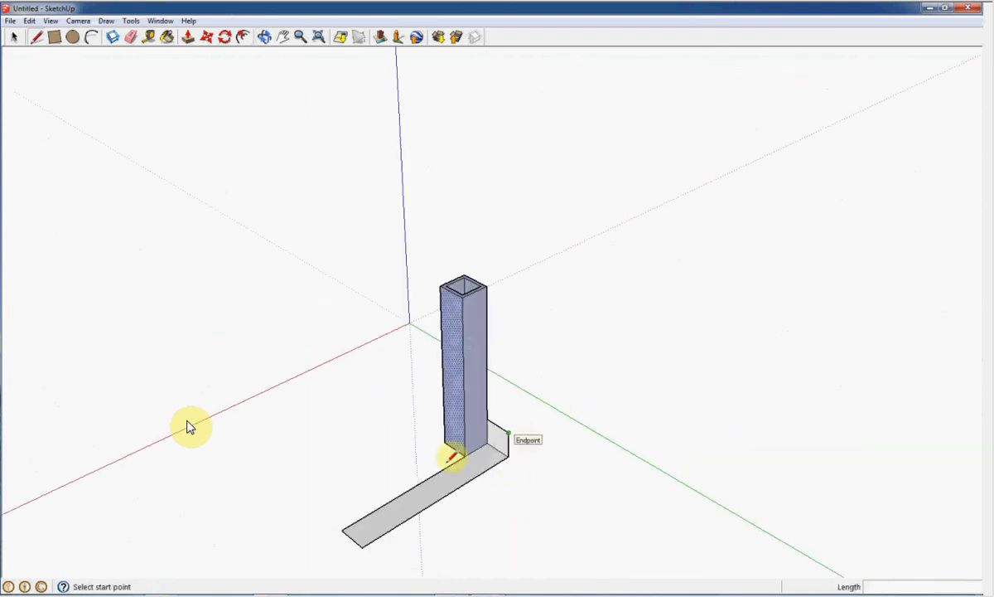
Draw a 4" vertical edge at the beam's far end and connect the upper corners to close its sides and top.
{"action": "left_click", "coordinate": [341, 528]}
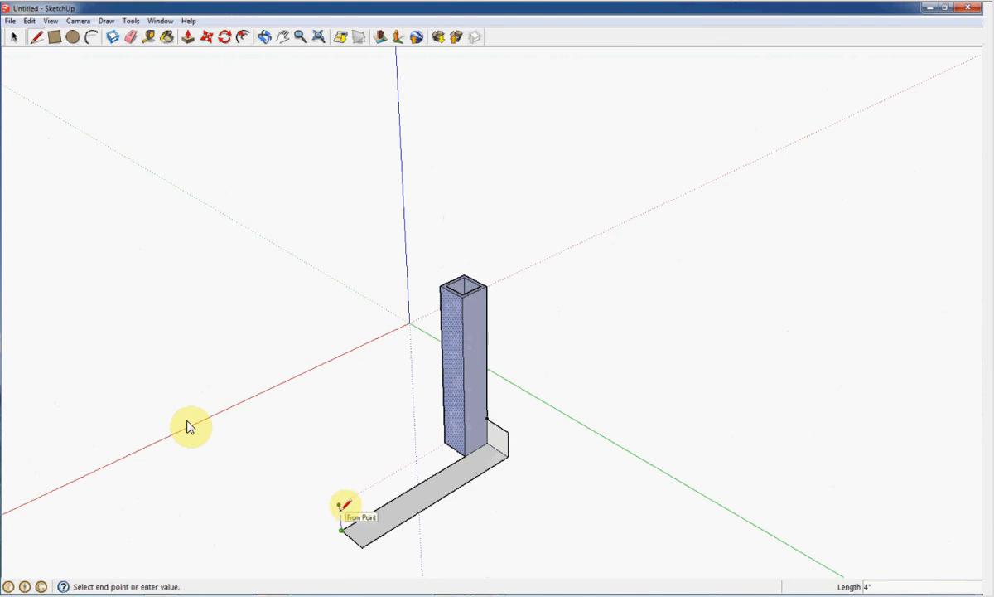
{"action": "left_click", "coordinate": [488, 424]}
{"action": "left_click", "coordinate": [509, 432]}
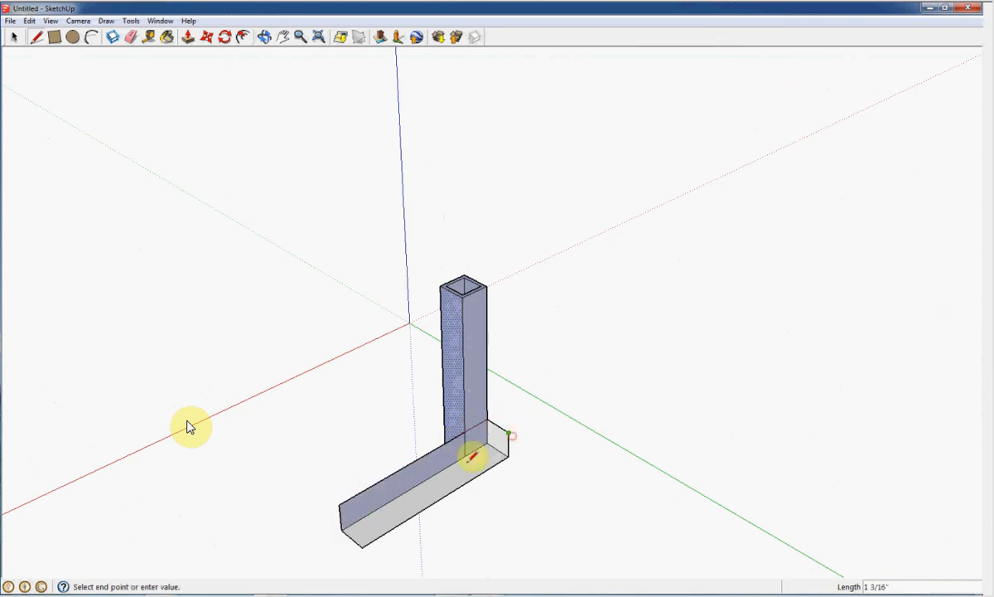
{"action": "left_click", "coordinate": [367, 526]}
{"action": "left_click", "coordinate": [366, 522]}
{"action": "left_click", "coordinate": [340, 505]}
{"action": "mouse_move", "coordinate": [321, 454]}
{"action": "middle_mouse_down"}
{"action": "mouse_move", "coordinate": [515, 459]}
{"action": "mouse_move", "coordinate": [785, 441]}
{"action": "mouse_move", "coordinate": [665, 520]}
{"action": "middle_mouse_up"}
Outline a square footprint beside the beam's far end and draw a 2' vertical line up from its inner corner.
{"action": "left_click", "coordinate": [652, 521]}
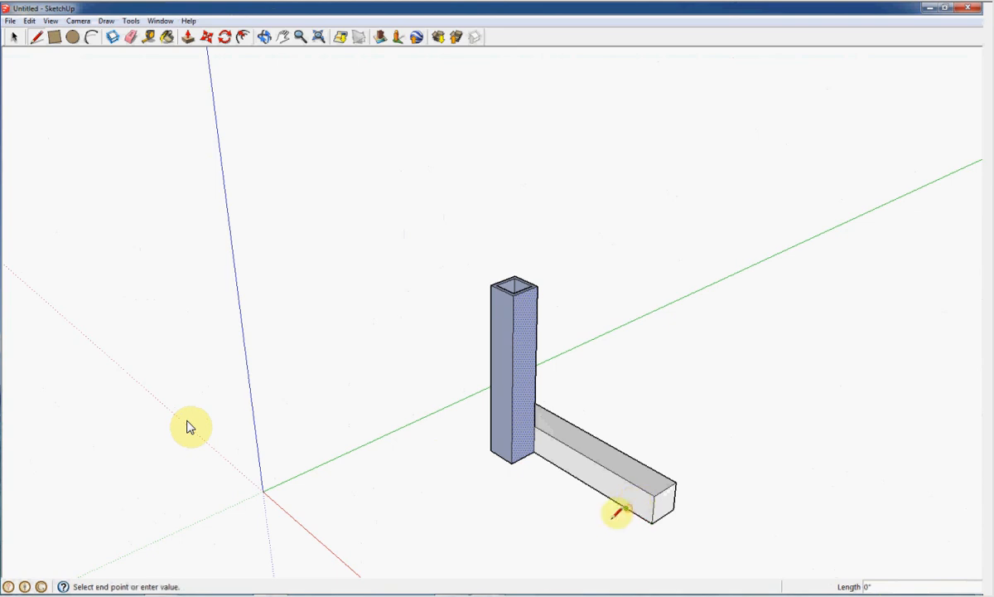
{"action": "left_click", "coordinate": [613, 518]}
{"action": "left_click", "coordinate": [653, 521]}
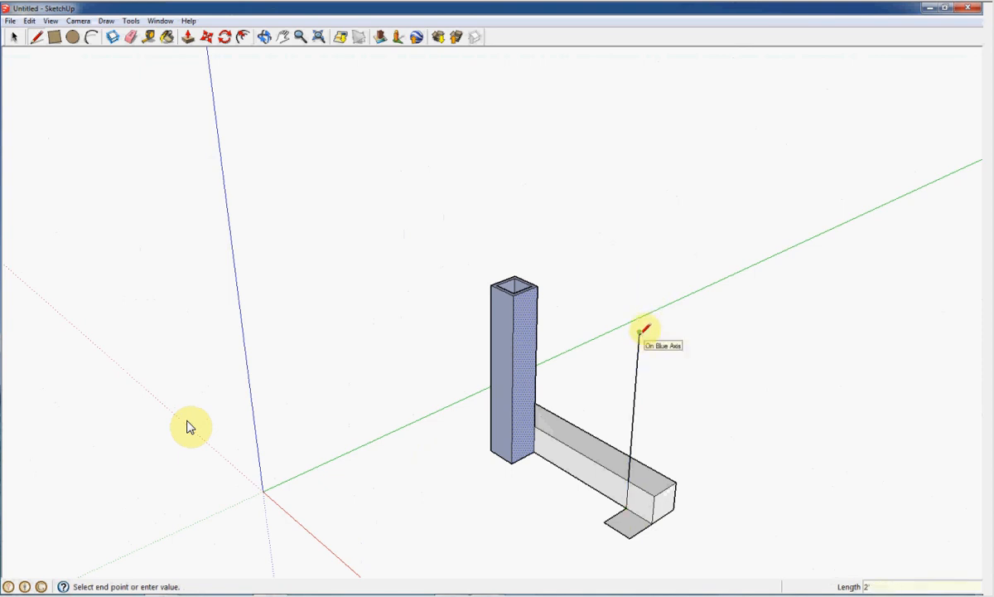
Draw the top outline and remaining vertical edges over the square footprint to form a second solid column.
{"action": "left_click", "coordinate": [668, 343]}
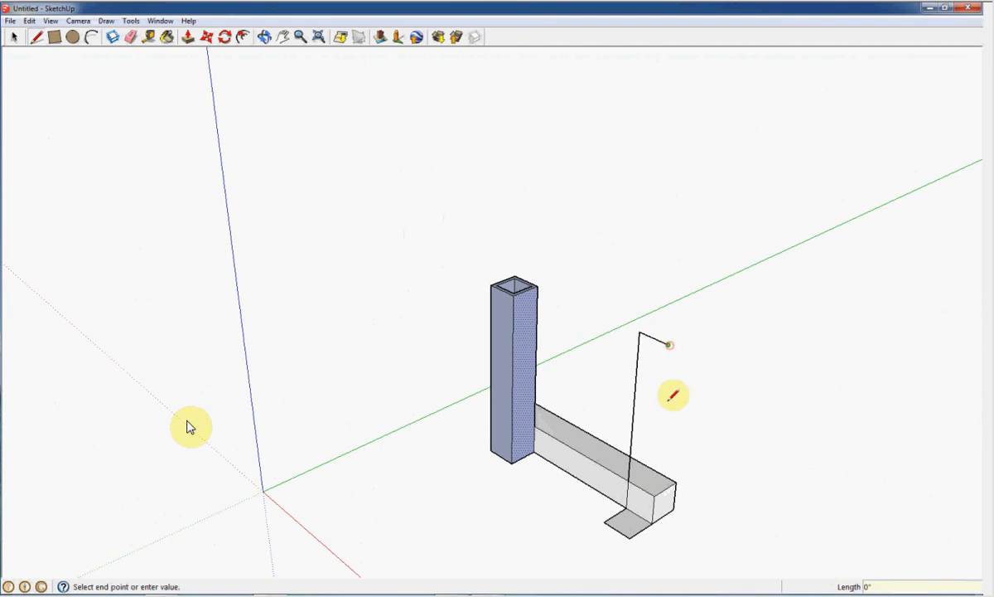
{"action": "left_click", "coordinate": [659, 513]}
{"action": "left_click", "coordinate": [640, 332]}
{"action": "left_click", "coordinate": [643, 355]}
{"action": "left_click", "coordinate": [615, 343]}
{"action": "left_click", "coordinate": [606, 521]}
{"action": "left_click", "coordinate": [632, 536]}
{"action": "left_click", "coordinate": [643, 355]}
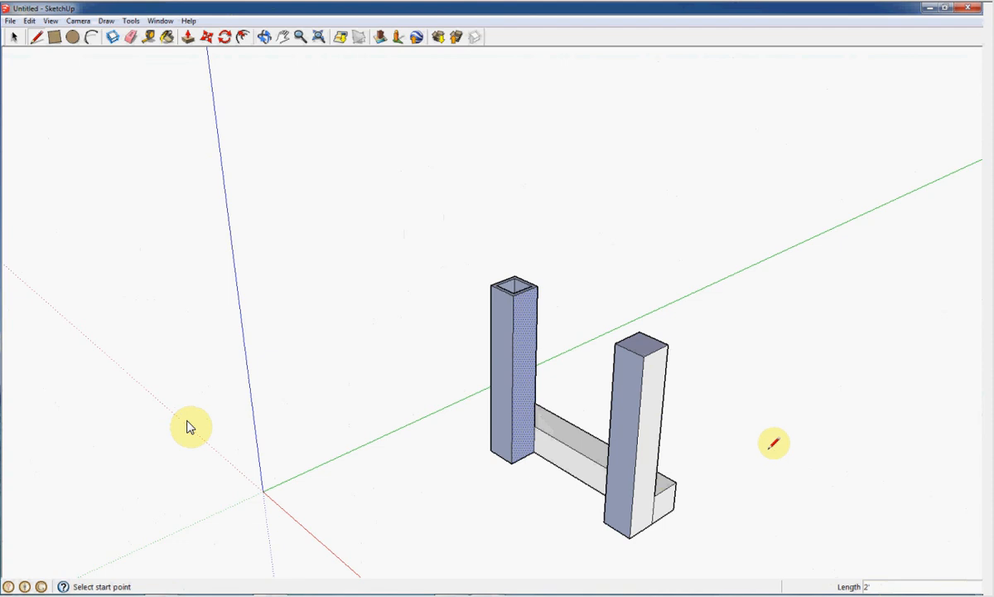
Draw a 4" line down the hollow column's corner edge from its top outer corner.
{"action": "middle_click_drag", "start_coordinate": [827, 435], "coordinate": [250, 438]}
{"action": "left_click", "coordinate": [506, 294]}
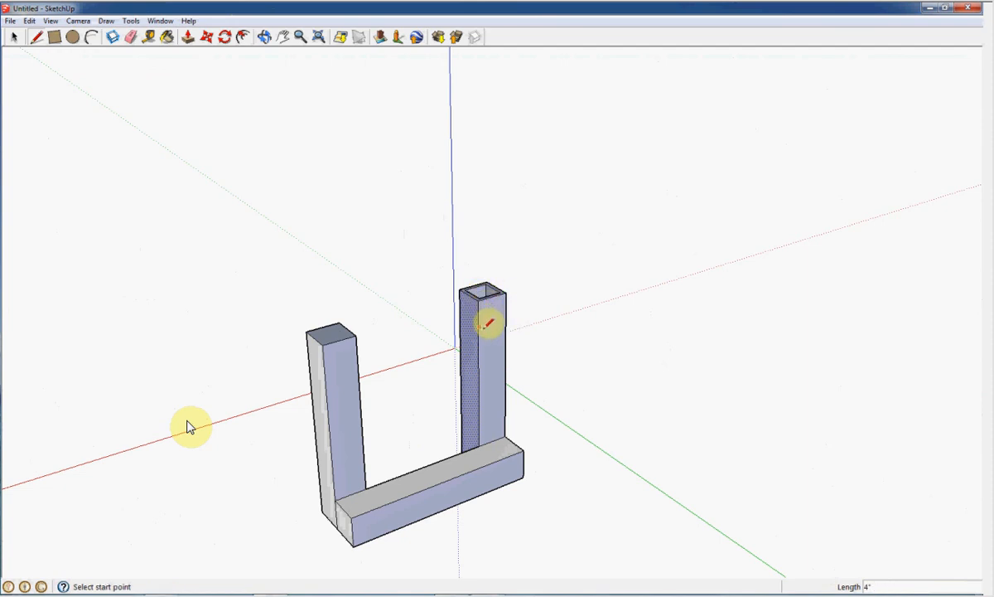
Try to draw a line across the hollow column's side face below its top, and undo it.
{"action": "left_click", "coordinate": [479, 336]}
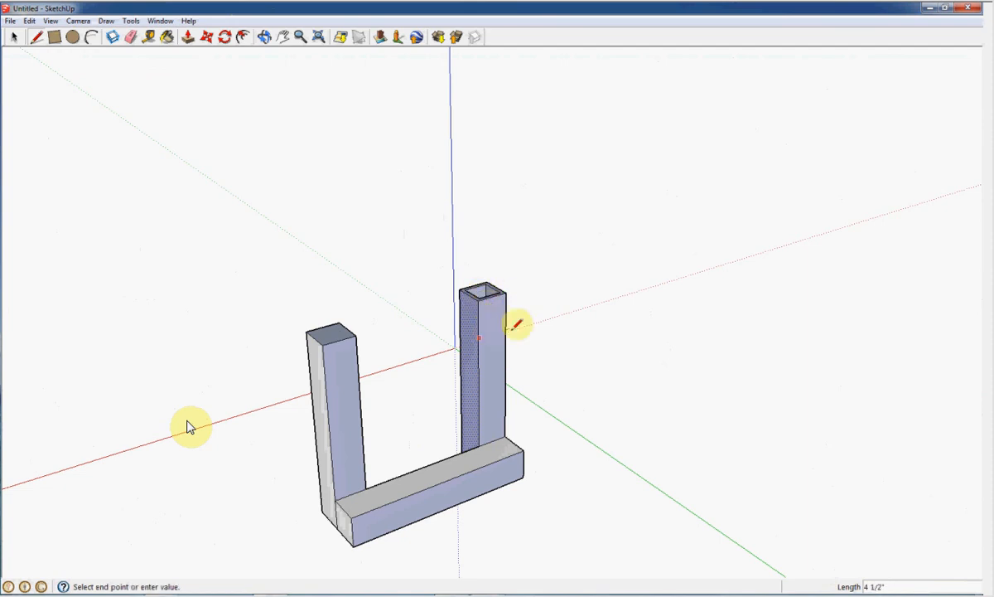
{"action": "mouse_move", "coordinate": [513, 325]}
{"action": "middle_mouse_down"}
{"action": "mouse_move", "coordinate": [441, 340]}
{"action": "mouse_move", "coordinate": [523, 328]}
{"action": "middle_mouse_up"}
{"action": "scroll", "coordinate": [523, 328], "scroll_direction": "up", "scroll_amount": 3}
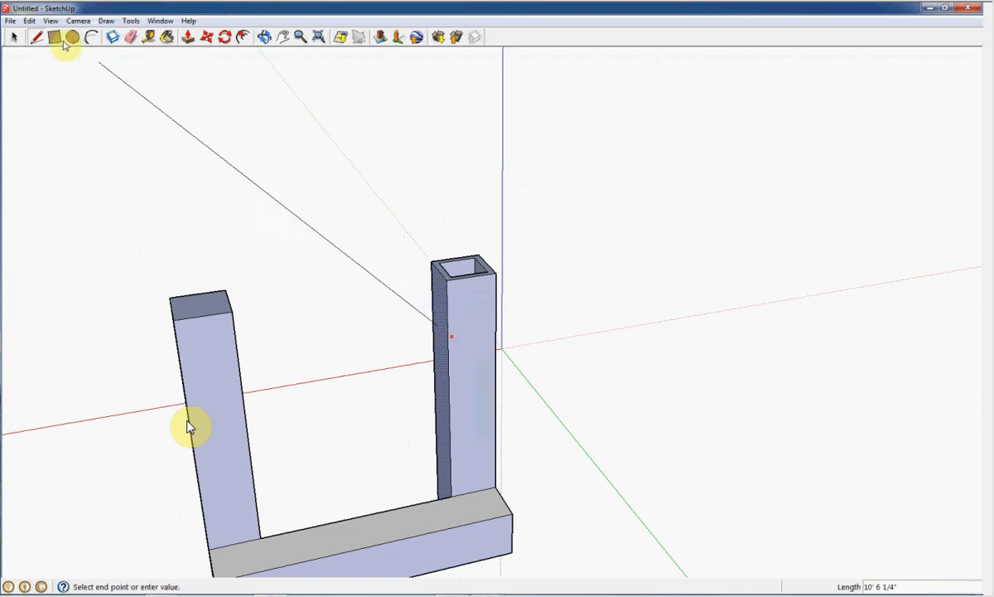
{"action": "left_click", "coordinate": [29, 21]}
{"action": "left_click", "coordinate": [47, 34]}
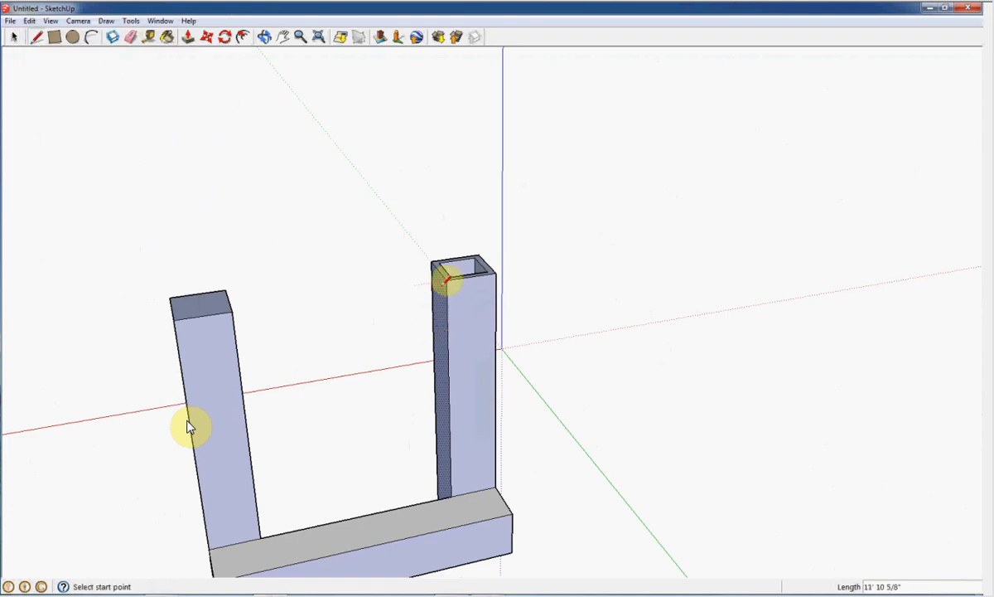
Draw 4" lines down the hollow column's other corner edges from its top corners.
{"action": "left_click", "coordinate": [446, 280]}
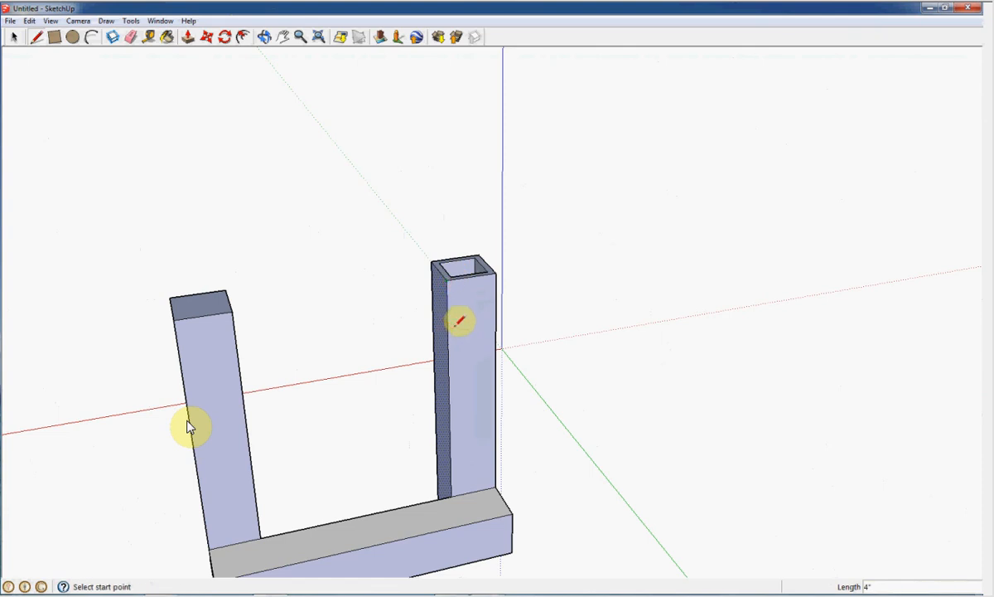
{"action": "middle_click_drag", "start_coordinate": [501, 315], "coordinate": [411, 315]}
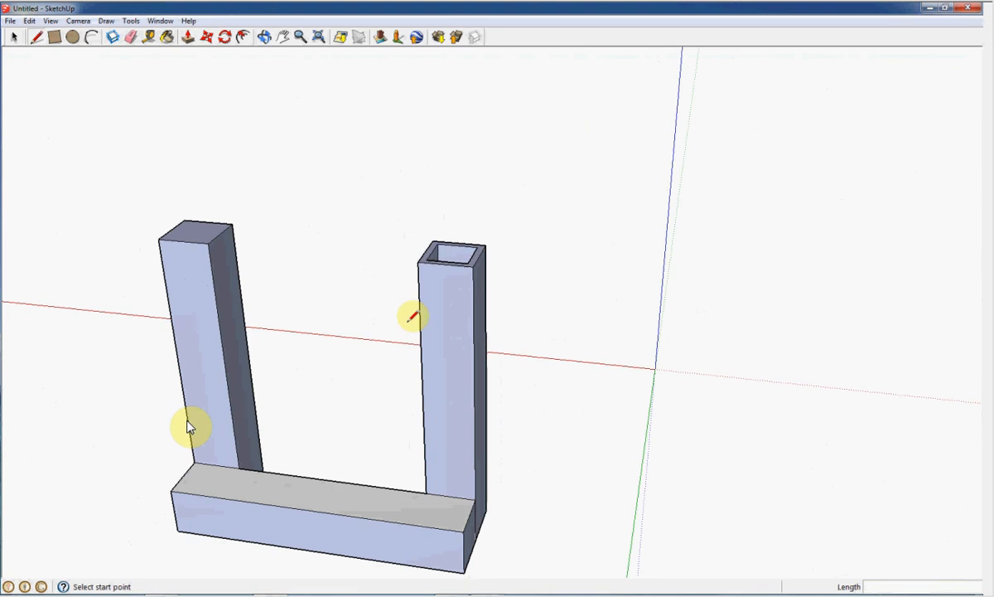
{"action": "left_click", "coordinate": [474, 317]}
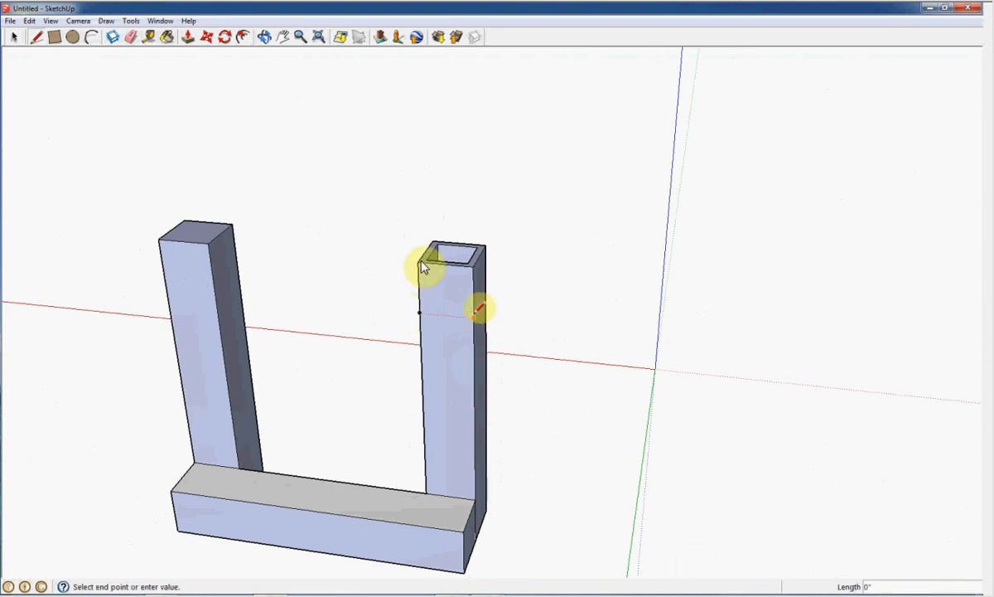
{"action": "key", "text": "Escape"}
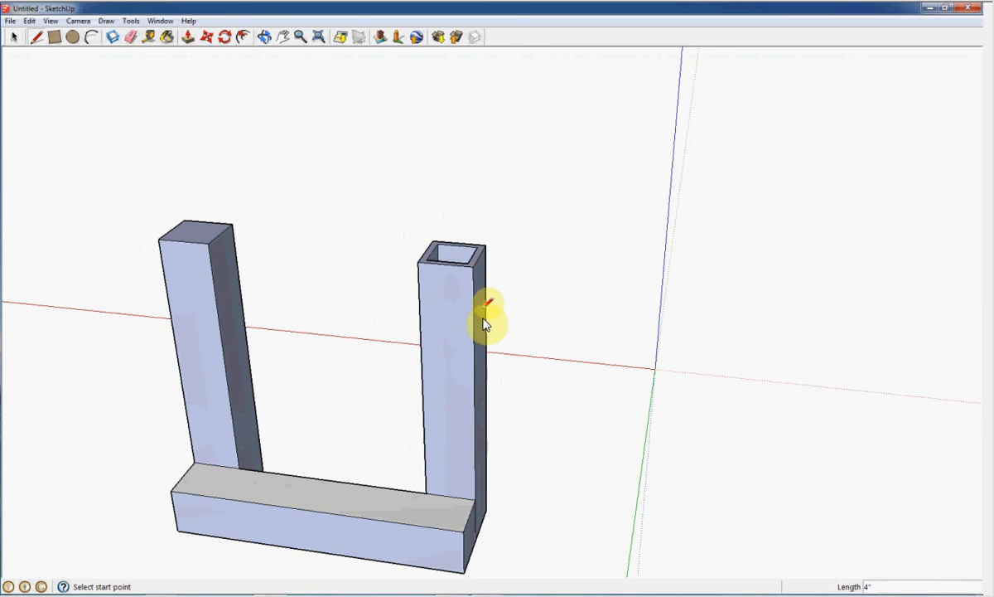
Draw a 2' line joining the two columns' outer top corners and a parallel line 4" below it.
{"action": "middle_click_drag", "start_coordinate": [484, 328], "coordinate": [335, 447]}
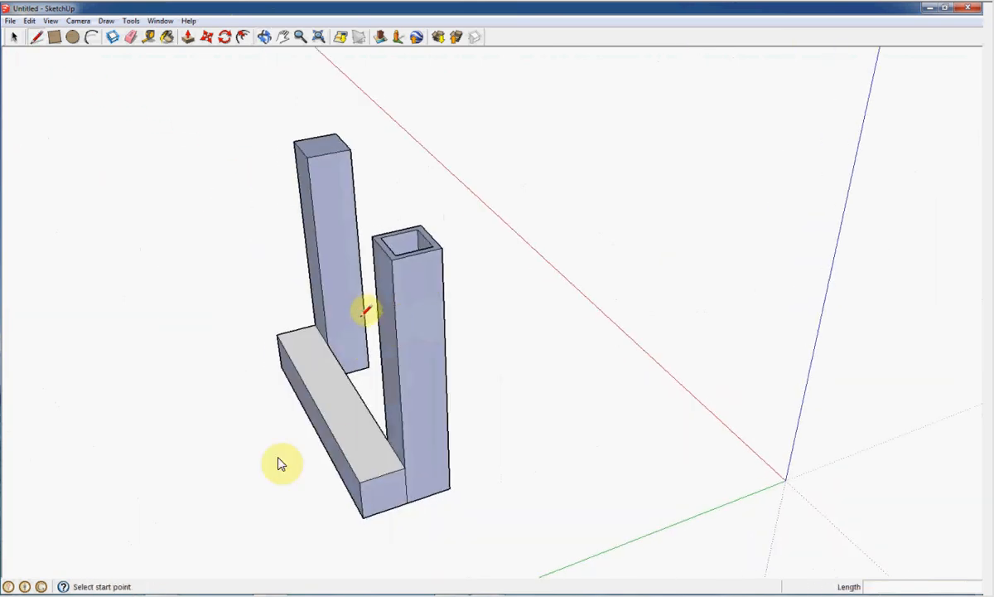
{"action": "middle_click_drag", "start_coordinate": [340, 317], "coordinate": [553, 259]}
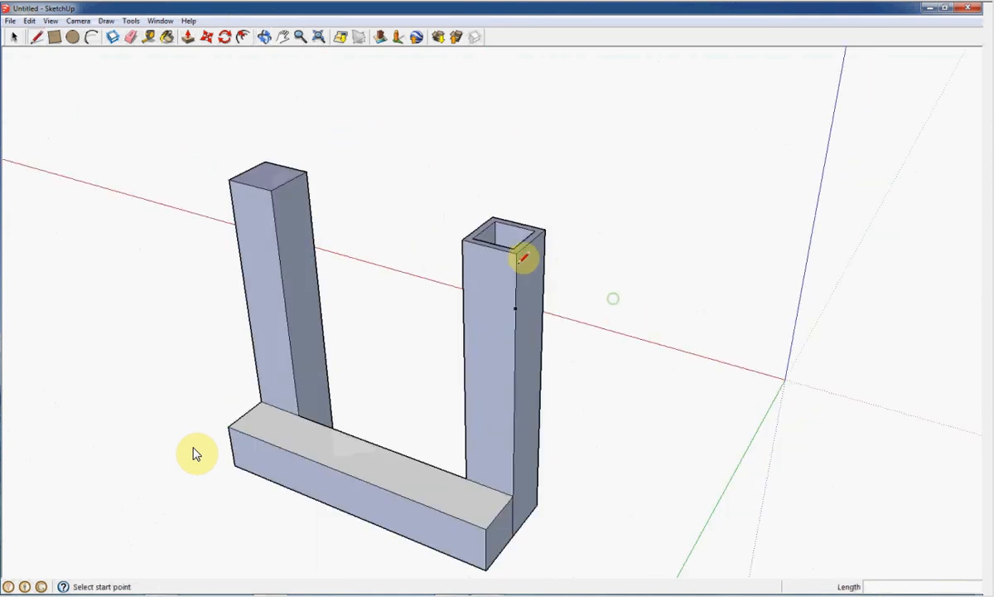
{"action": "left_click", "coordinate": [516, 252]}
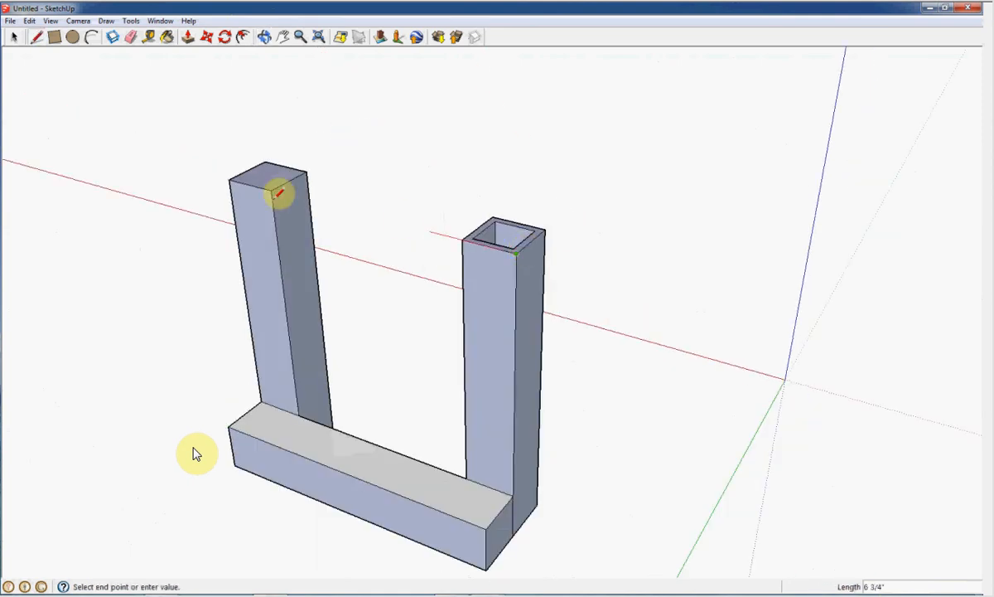
{"action": "left_click", "coordinate": [234, 183]}
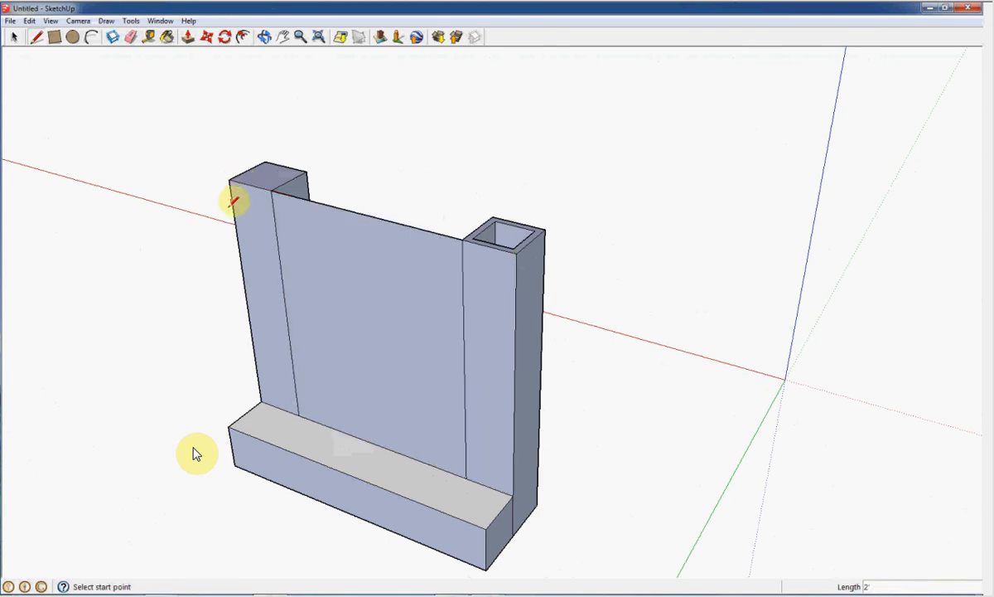
{"action": "left_click", "coordinate": [239, 231]}
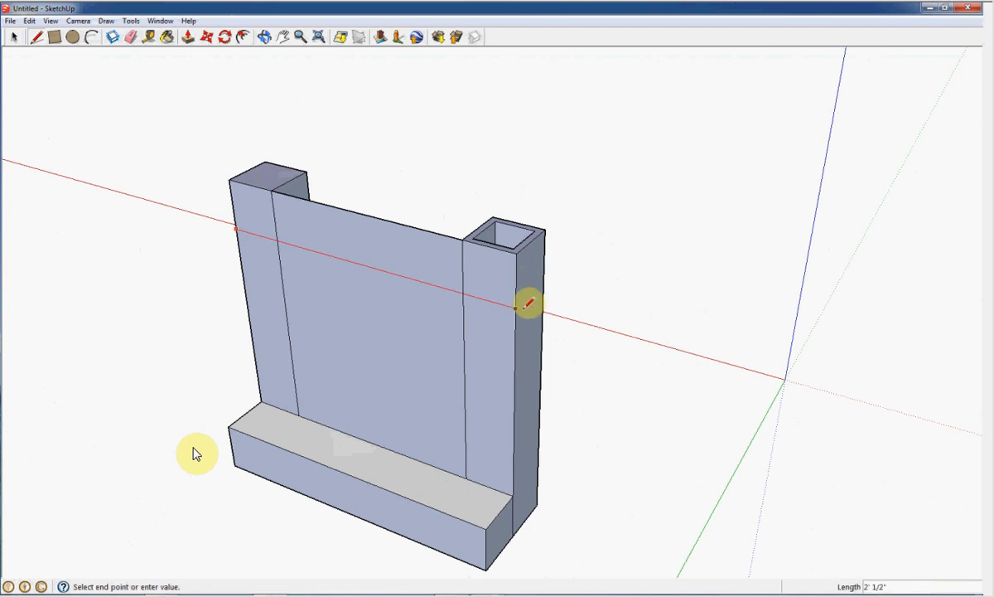
{"action": "left_click", "coordinate": [516, 306]}
Draw 4" lines outward from the lower line to outline the upper beam's underside and its end face at the solid column.
{"action": "middle_click_drag", "start_coordinate": [572, 311], "coordinate": [429, 313]}
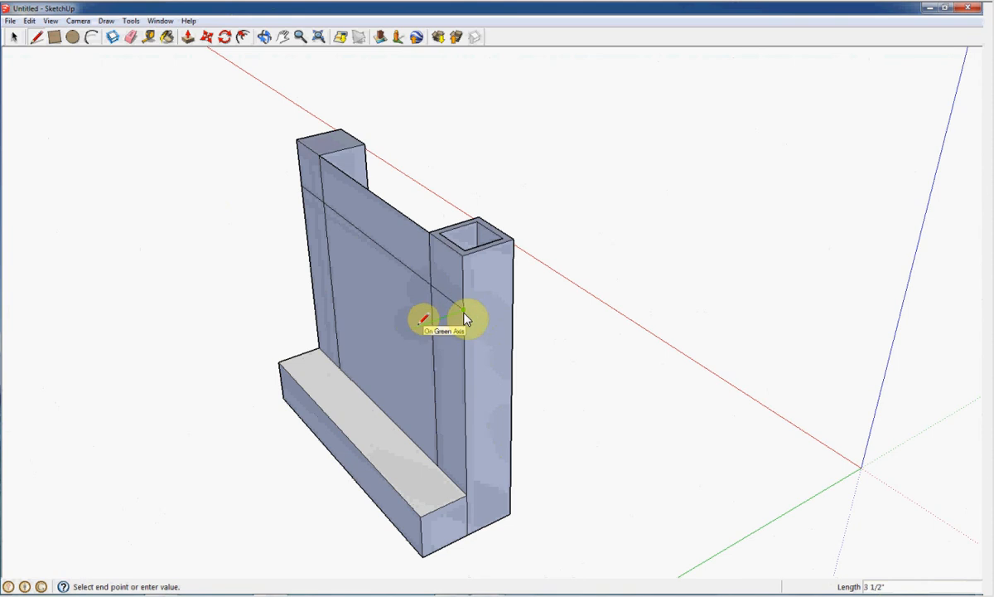
{"action": "type", "text": "4"}
{"action": "key", "text": "Return"}
{"action": "left_click", "coordinate": [255, 196]}
{"action": "left_click", "coordinate": [255, 197]}
{"action": "left_click", "coordinate": [252, 153]}
{"action": "left_click", "coordinate": [297, 140]}
{"action": "left_click", "coordinate": [249, 152]}
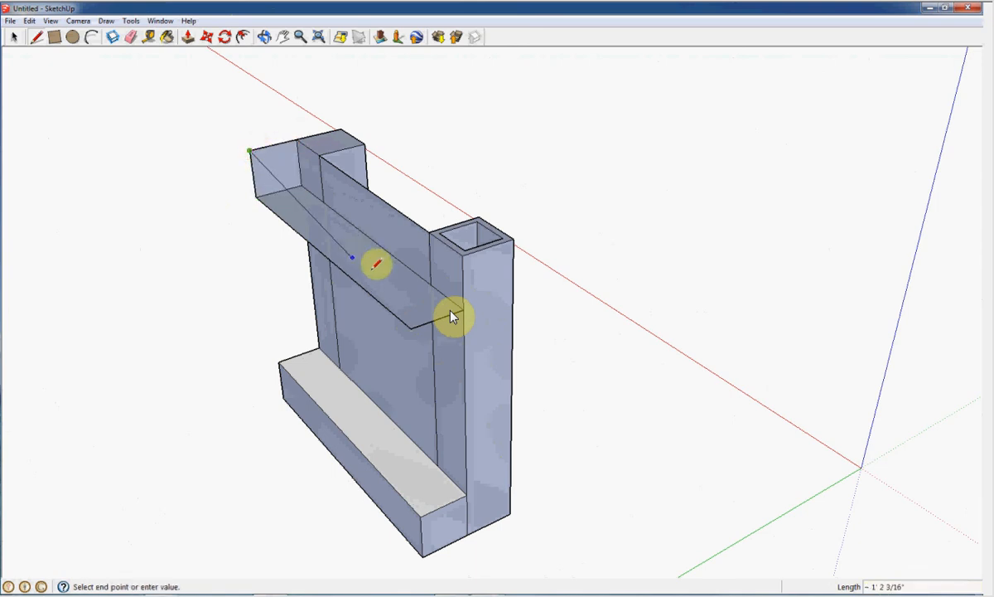
Draw the remaining top and end edges at the hollow column to close the upper beam's faces.
{"action": "left_click", "coordinate": [405, 271]}
{"action": "left_click", "coordinate": [461, 256]}
{"action": "left_click", "coordinate": [411, 272]}
{"action": "left_click", "coordinate": [412, 328]}
{"action": "scroll", "coordinate": [555, 340], "scroll_direction": "up", "scroll_amount": 1}
{"action": "mouse_move", "coordinate": [557, 350]}
{"action": "middle_mouse_down"}
{"action": "mouse_move", "coordinate": [564, 366]}
{"action": "mouse_move", "coordinate": [703, 306]}
{"action": "middle_mouse_up"}
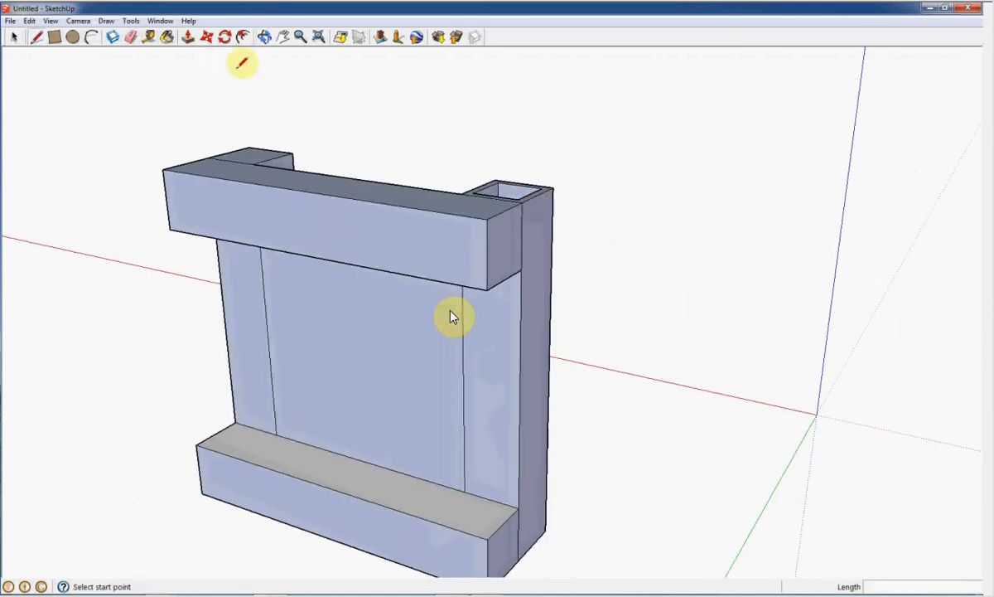
Delete the face filling the opening between the two columns and the upper and lower beams.
{"action": "left_click", "coordinate": [14, 37]}
{"action": "left_click", "coordinate": [334, 354]}
{"action": "key", "text": "Delete"}
{"action": "middle_click_drag", "start_coordinate": [634, 406], "coordinate": [148, 382]}
{"action": "middle_click_drag", "start_coordinate": [663, 525], "coordinate": [157, 516]}
Draw a 4" square face hanging below the free end of a lower side beam.
{"action": "left_click", "coordinate": [38, 38]}
{"action": "middle_click_drag", "start_coordinate": [746, 173], "coordinate": [713, 275]}
{"action": "left_click", "coordinate": [673, 229]}
{"action": "scroll", "coordinate": [659, 534], "scroll_direction": "down", "scroll_amount": 1}
{"action": "middle_click_drag", "start_coordinate": [655, 551], "coordinate": [655, 501]}
{"action": "left_click", "coordinate": [642, 521]}
{"action": "mouse_move", "coordinate": [817, 389]}
{"action": "middle_mouse_down"}
{"action": "mouse_move", "coordinate": [751, 388]}
{"action": "mouse_move", "coordinate": [520, 490]}
{"action": "mouse_move", "coordinate": [433, 501]}
{"action": "mouse_move", "coordinate": [488, 470]}
{"action": "mouse_move", "coordinate": [660, 422]}
{"action": "middle_mouse_up"}
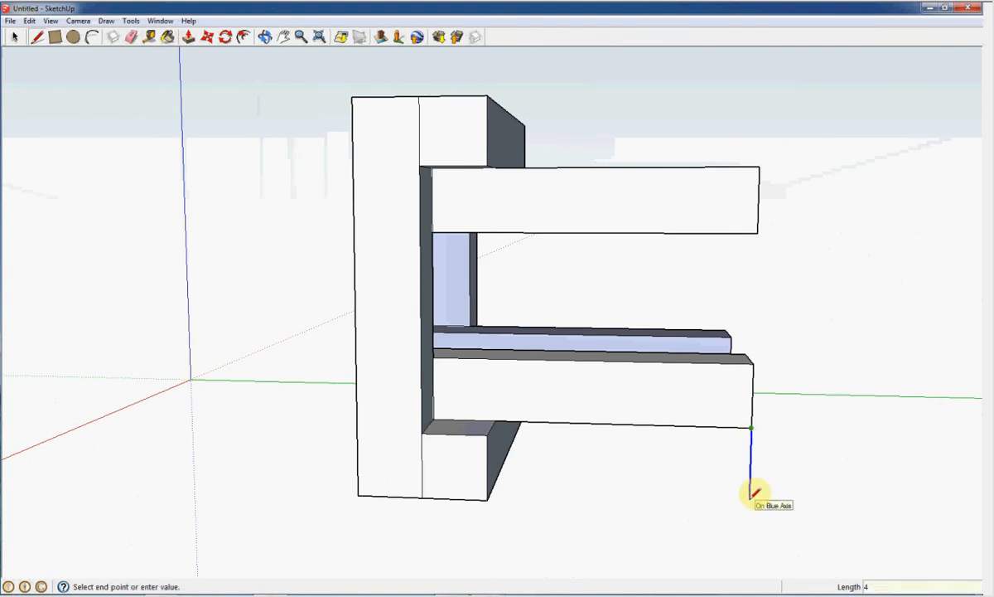
{"action": "left_click", "coordinate": [750, 490]}
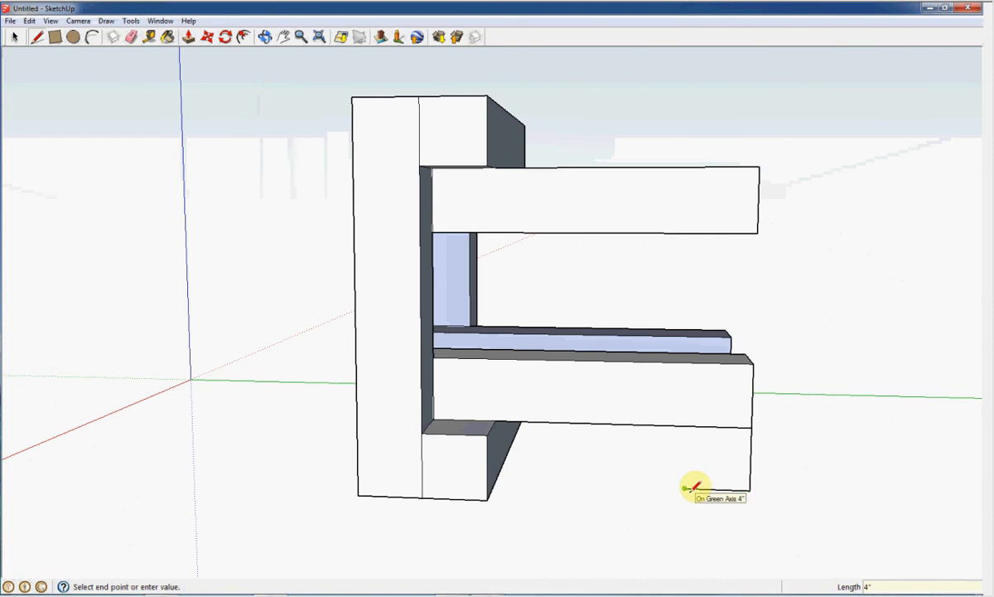
{"action": "left_click", "coordinate": [694, 487]}
{"action": "left_click", "coordinate": [694, 419]}
Draw a 4" square footprint extending outward from the bottom edge of the hanging square face.
{"action": "mouse_move", "coordinate": [793, 445]}
{"action": "middle_mouse_down"}
{"action": "mouse_move", "coordinate": [773, 543]}
{"action": "mouse_move", "coordinate": [573, 559]}
{"action": "mouse_move", "coordinate": [412, 467]}
{"action": "mouse_move", "coordinate": [502, 508]}
{"action": "mouse_move", "coordinate": [627, 522]}
{"action": "middle_mouse_up"}
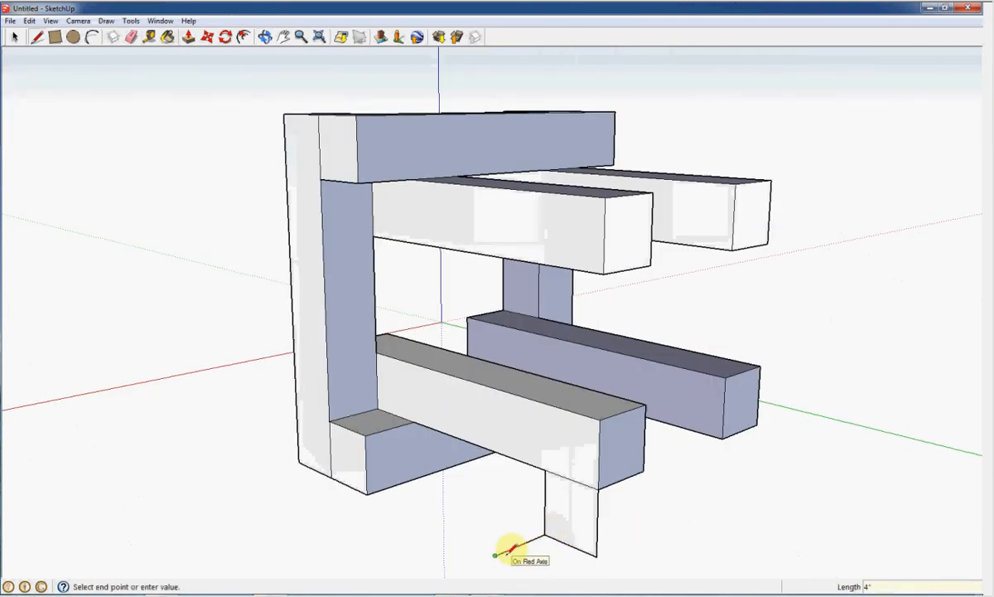
{"action": "mouse_move", "coordinate": [643, 517]}
{"action": "middle_mouse_down"}
{"action": "mouse_move", "coordinate": [766, 566]}
{"action": "mouse_move", "coordinate": [852, 541]}
{"action": "mouse_move", "coordinate": [832, 541]}
{"action": "middle_mouse_up"}
{"action": "left_click", "coordinate": [740, 537]}
{"action": "left_click", "coordinate": [738, 512]}
{"action": "mouse_move", "coordinate": [740, 508]}
{"action": "middle_mouse_down"}
{"action": "mouse_move", "coordinate": [555, 459]}
{"action": "mouse_move", "coordinate": [461, 524]}
{"action": "middle_mouse_up"}
Draw a 2' vertical edge up from the footprint's outer corner, then a 4" top edge and a line back down.
{"action": "left_click", "coordinate": [455, 528]}
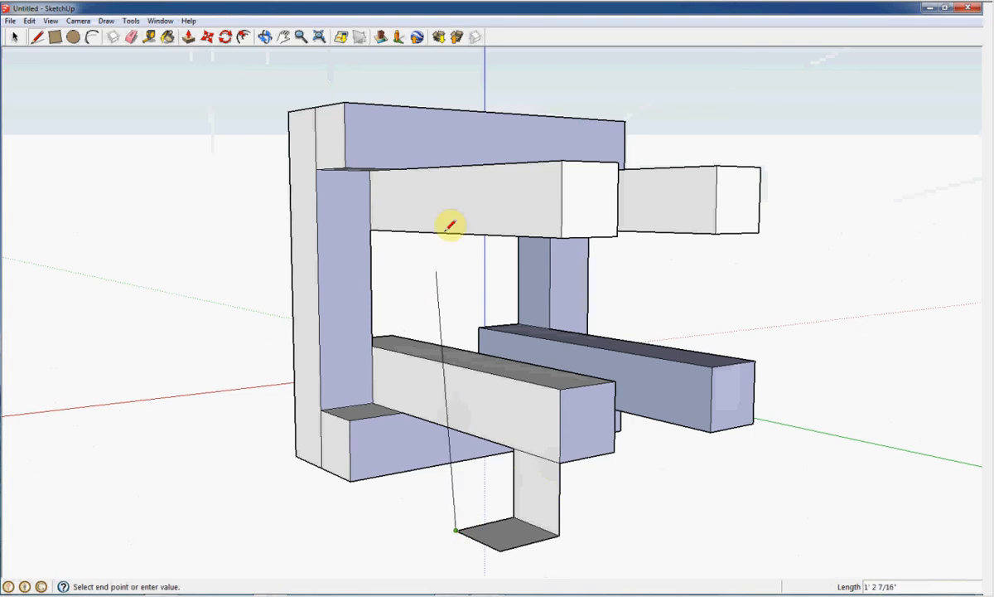
{"action": "middle_click_drag", "start_coordinate": [472, 133], "coordinate": [543, 309]}
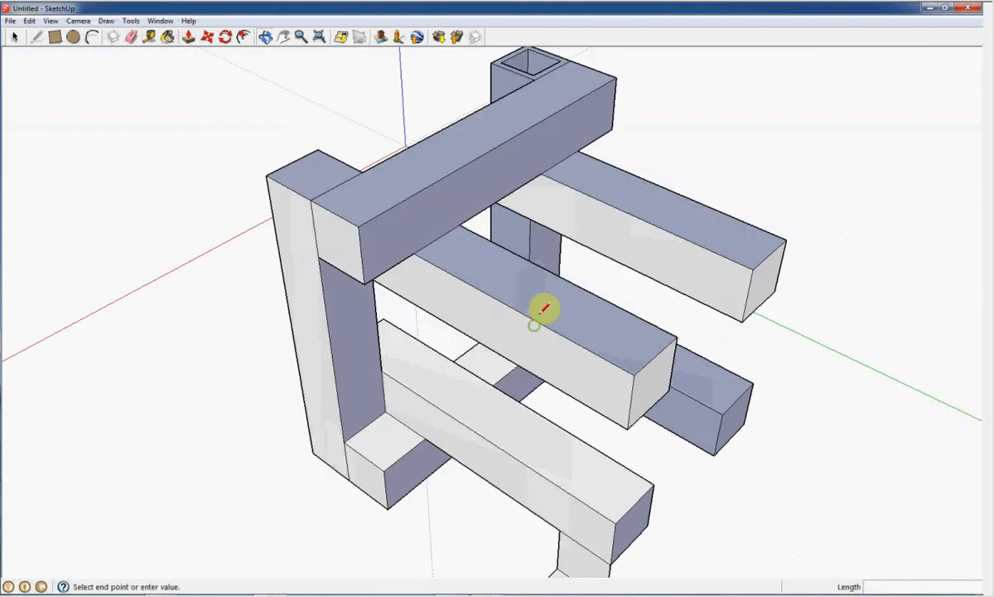
{"action": "mouse_move", "coordinate": [533, 349]}
{"action": "middle_mouse_down"}
{"action": "mouse_move", "coordinate": [383, 219]}
{"action": "mouse_move", "coordinate": [266, 162]}
{"action": "mouse_move", "coordinate": [285, 164]}
{"action": "middle_mouse_up"}
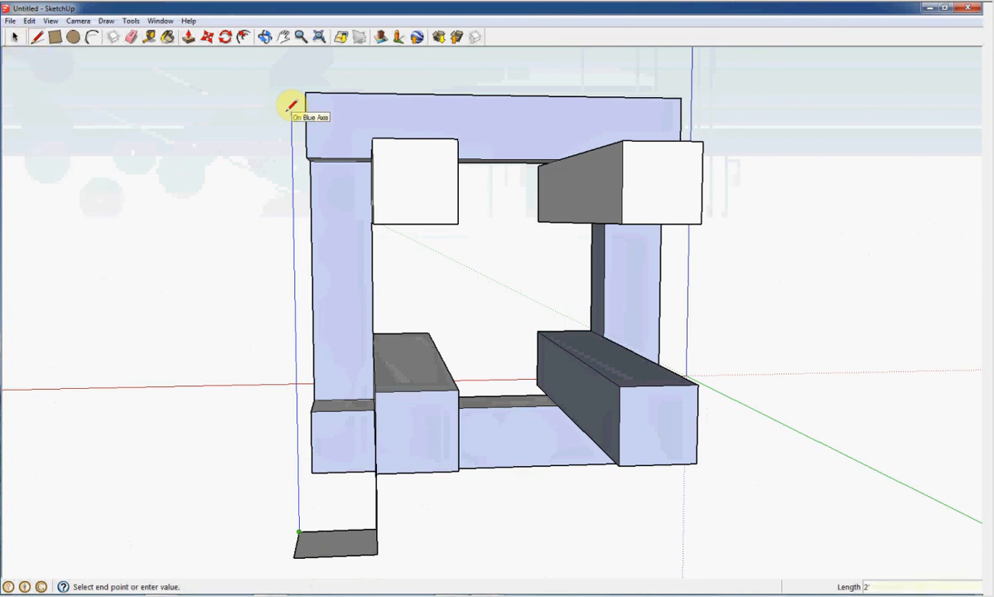
{"action": "mouse_move", "coordinate": [219, 178]}
{"action": "middle_mouse_down"}
{"action": "mouse_move", "coordinate": [344, 245]}
{"action": "mouse_move", "coordinate": [391, 397]}
{"action": "mouse_move", "coordinate": [431, 348]}
{"action": "middle_mouse_up"}
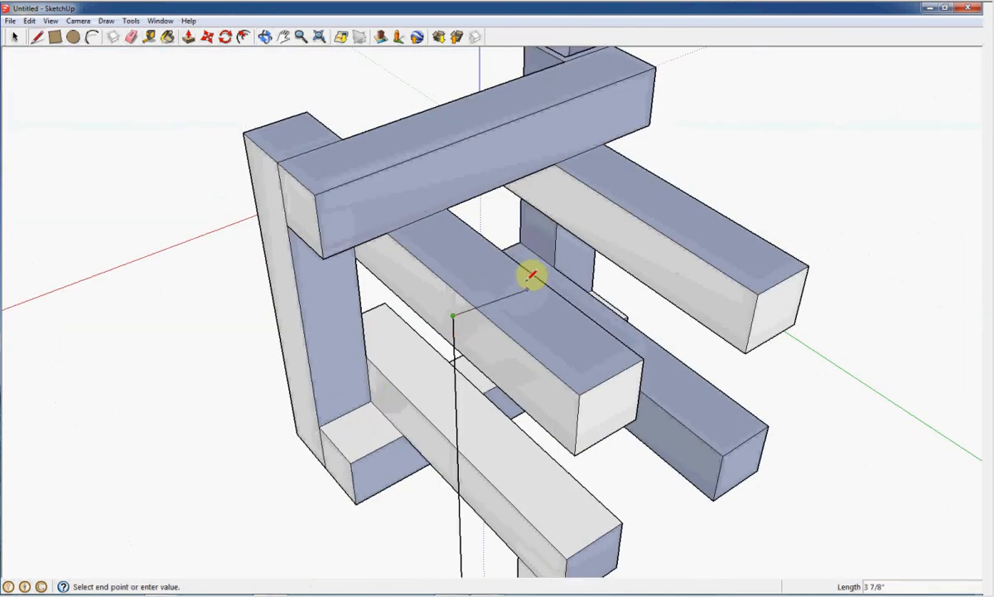
{"action": "mouse_move", "coordinate": [694, 472]}
{"action": "middle_mouse_down"}
{"action": "mouse_move", "coordinate": [539, 382]}
{"action": "mouse_move", "coordinate": [372, 412]}
{"action": "mouse_move", "coordinate": [360, 484]}
{"action": "mouse_move", "coordinate": [363, 451]}
{"action": "middle_mouse_up"}
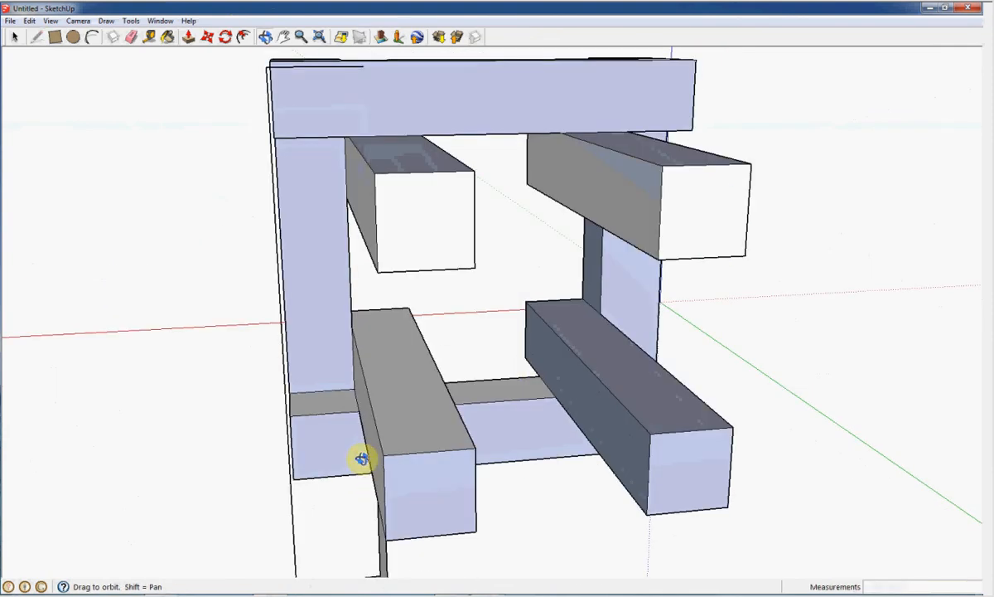
{"action": "mouse_move", "coordinate": [355, 497]}
{"action": "middle_mouse_down"}
{"action": "mouse_move", "coordinate": [358, 398]}
{"action": "mouse_move", "coordinate": [402, 406]}
{"action": "middle_mouse_up"}
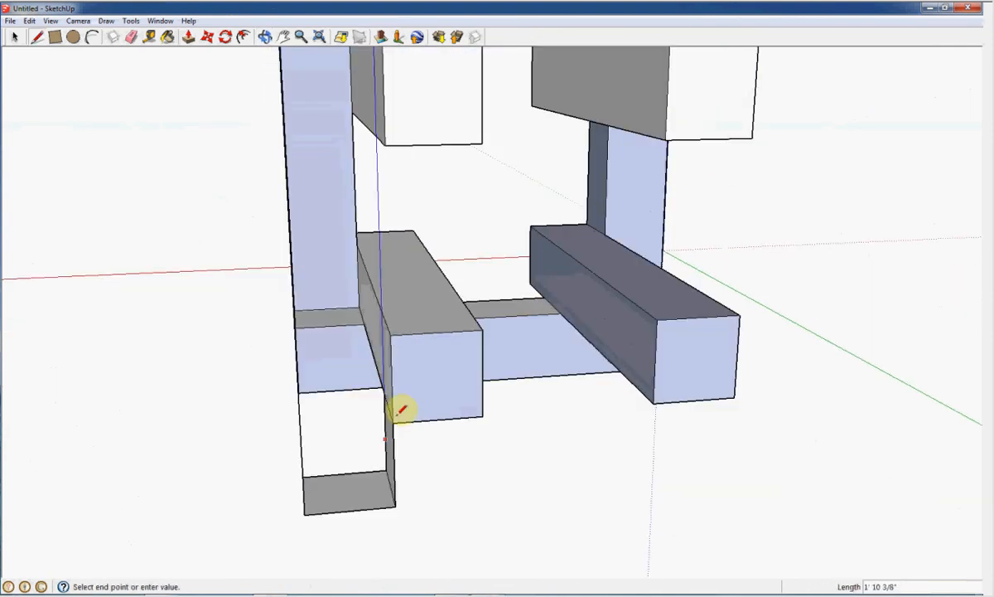
{"action": "left_click", "coordinate": [393, 466]}
Draw a 2' vertical edge up from the footprint's front outer corner.
{"action": "mouse_move", "coordinate": [393, 466]}
{"action": "middle_mouse_down"}
{"action": "mouse_move", "coordinate": [533, 490]}
{"action": "mouse_move", "coordinate": [741, 495]}
{"action": "mouse_move", "coordinate": [723, 524]}
{"action": "middle_mouse_up"}
{"action": "scroll", "coordinate": [741, 496], "scroll_direction": "down", "scroll_amount": 4}
{"action": "left_click", "coordinate": [705, 521]}
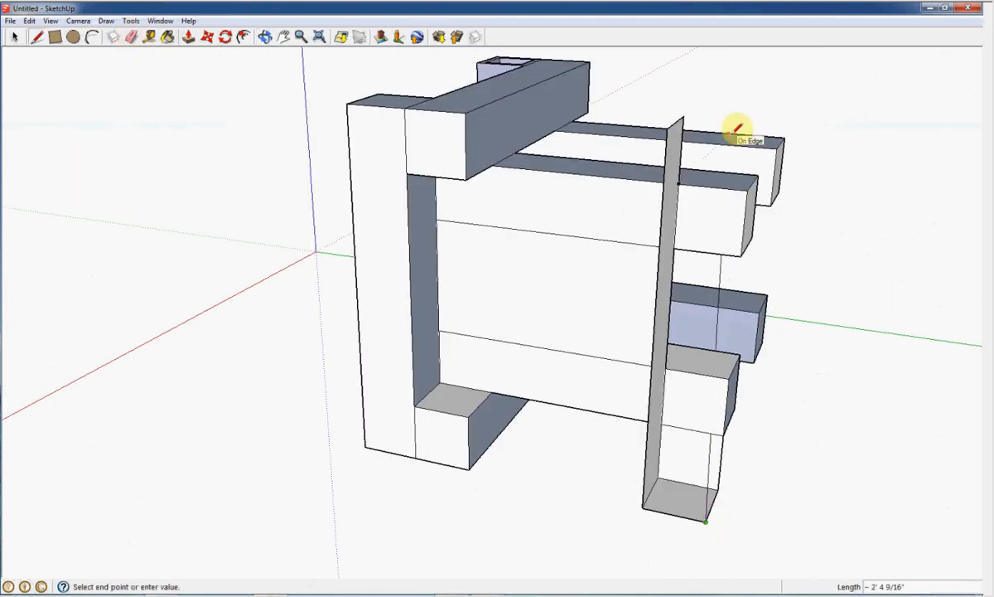
{"action": "type", "text": "2'"}
{"action": "key", "text": "Return"}
Draw the third column's square top outline and its remaining vertical edge to close the solid.
{"action": "mouse_move", "coordinate": [753, 151]}
{"action": "middle_mouse_down"}
{"action": "mouse_move", "coordinate": [752, 300]}
{"action": "mouse_move", "coordinate": [700, 339]}
{"action": "middle_mouse_up"}
{"action": "left_click", "coordinate": [595, 322]}
{"action": "left_click", "coordinate": [639, 278]}
{"action": "left_click", "coordinate": [706, 310]}
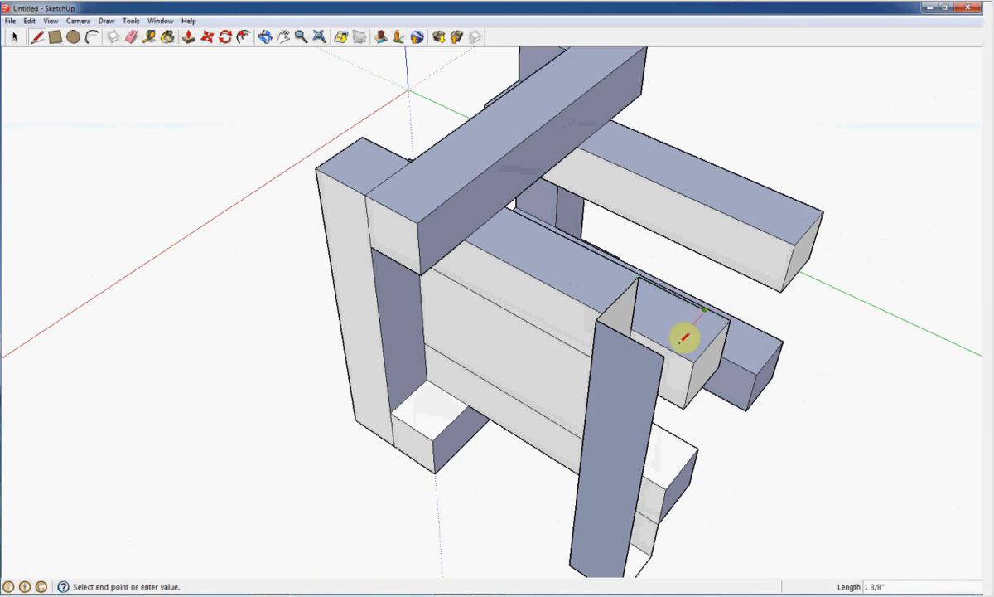
{"action": "left_click", "coordinate": [672, 350]}
{"action": "mouse_move", "coordinate": [755, 450]}
{"action": "middle_mouse_down"}
{"action": "mouse_move", "coordinate": [628, 413]}
{"action": "mouse_move", "coordinate": [592, 366]}
{"action": "middle_mouse_up"}
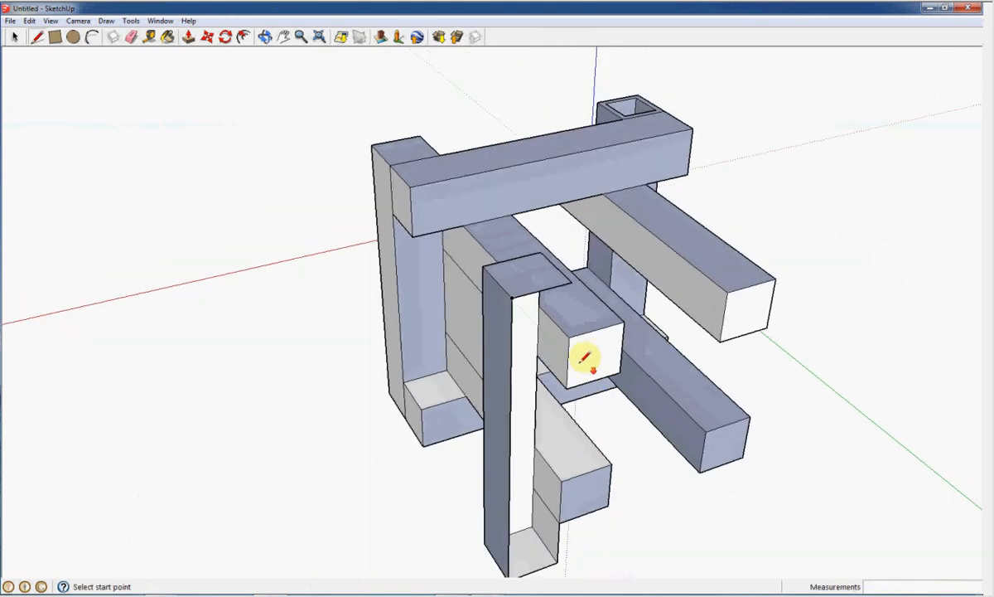
{"action": "left_click", "coordinate": [578, 290]}
{"action": "left_click", "coordinate": [569, 537]}
Delete the leftover face between the upper and lower side beams next to the third column.
{"action": "mouse_move", "coordinate": [584, 539]}
{"action": "middle_mouse_down"}
{"action": "mouse_move", "coordinate": [596, 550]}
{"action": "mouse_move", "coordinate": [400, 499]}
{"action": "mouse_move", "coordinate": [387, 484]}
{"action": "middle_mouse_up"}
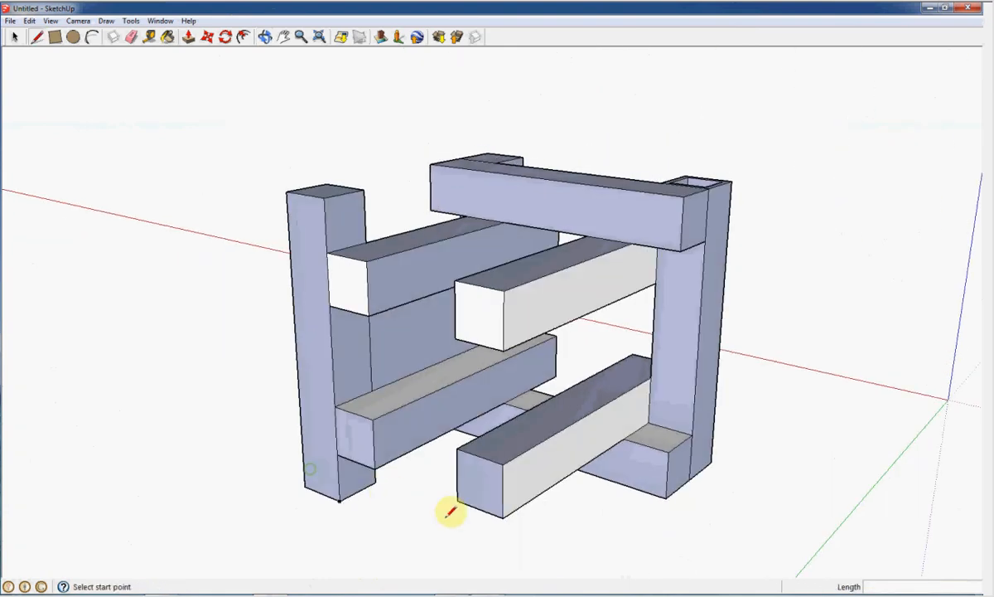
{"action": "left_click", "coordinate": [14, 38]}
{"action": "left_click", "coordinate": [432, 345]}
{"action": "left_click", "coordinate": [399, 484]}
From the other lower side beam's end corner, draw 4" down, 4" along the green axis and a vertical line up.
{"action": "scroll", "coordinate": [399, 484], "scroll_direction": "down", "scroll_amount": 2}
{"action": "middle_click_drag", "start_coordinate": [437, 542], "coordinate": [497, 507]}
{"action": "left_click", "coordinate": [475, 498]}
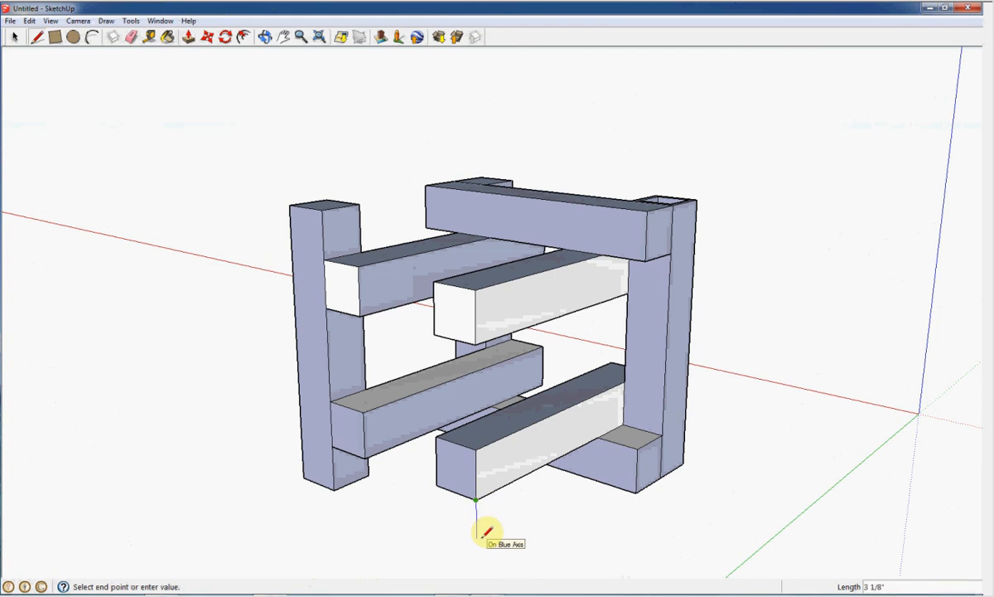
{"action": "left_click", "coordinate": [477, 547]}
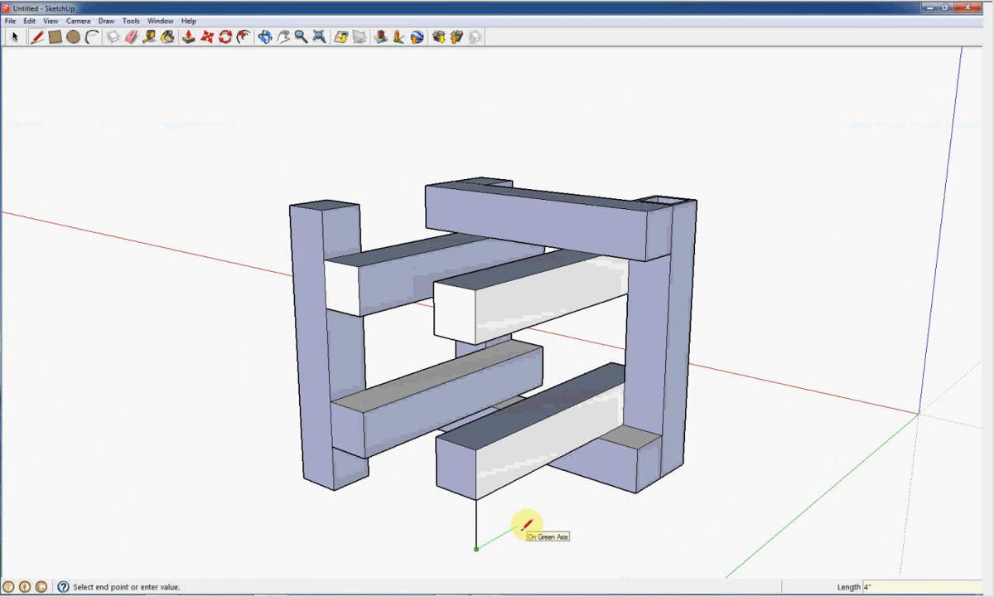
{"action": "left_click", "coordinate": [509, 529]}
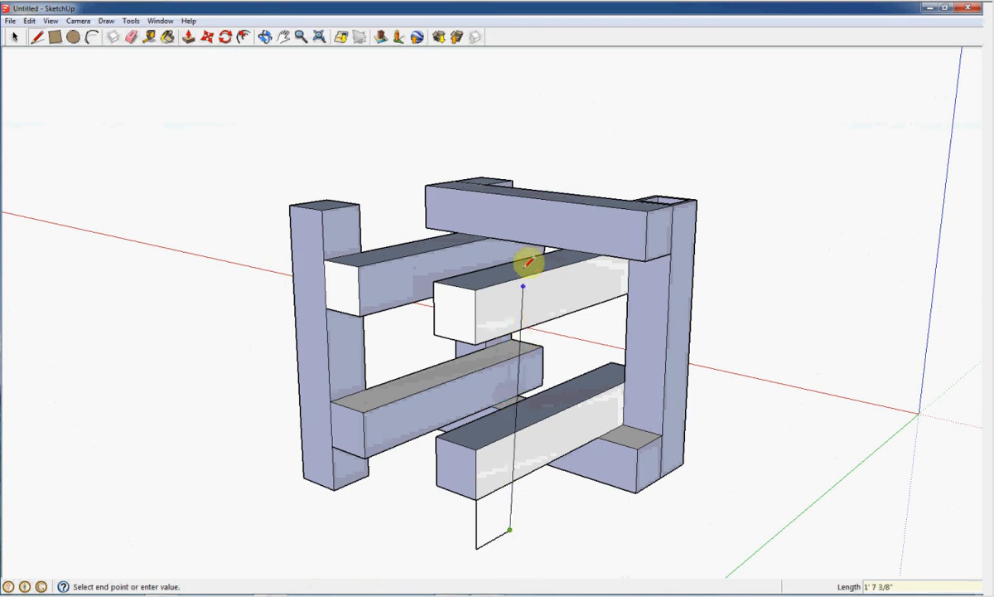
{"action": "left_click", "coordinate": [512, 226]}
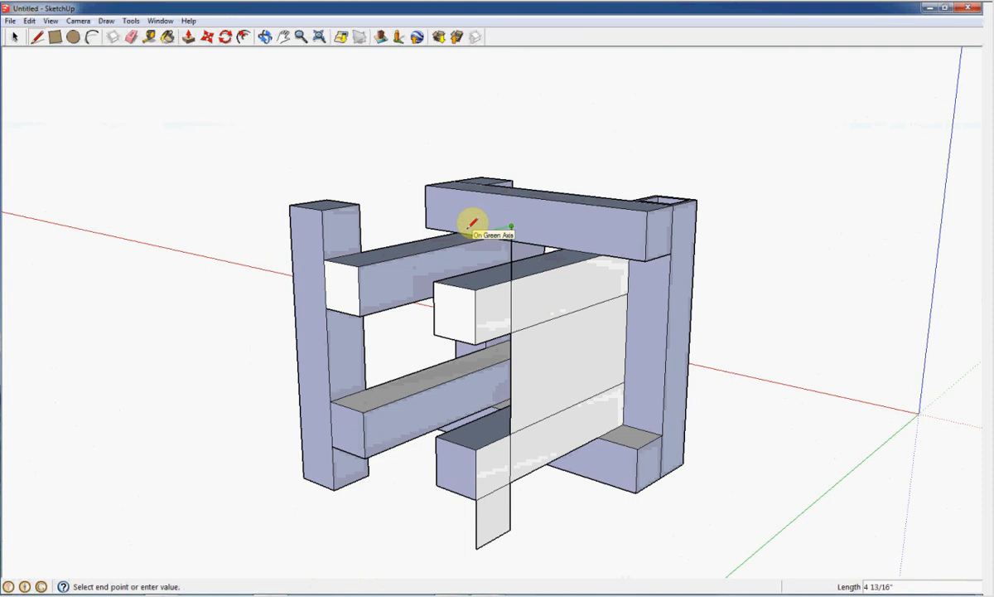
Close the fourth column's side face with a 4" top edge and vertical edge, and start its footprint along the red axis.
{"action": "middle_click_drag", "start_coordinate": [479, 228], "coordinate": [317, 225]}
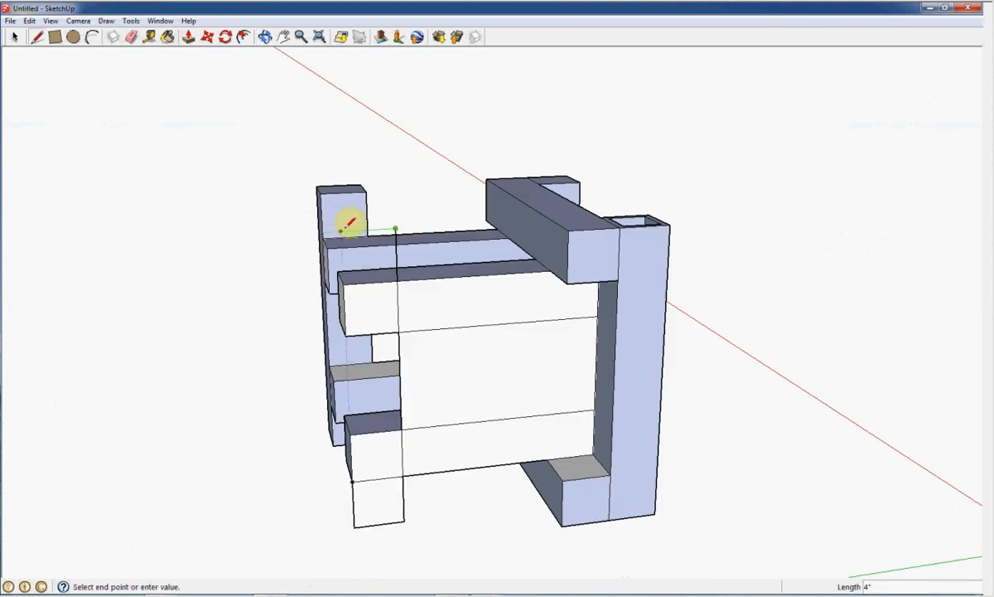
{"action": "left_click", "coordinate": [341, 230]}
{"action": "left_click", "coordinate": [355, 524]}
{"action": "middle_click_drag", "start_coordinate": [437, 533], "coordinate": [761, 560]}
{"action": "left_click", "coordinate": [533, 557]}
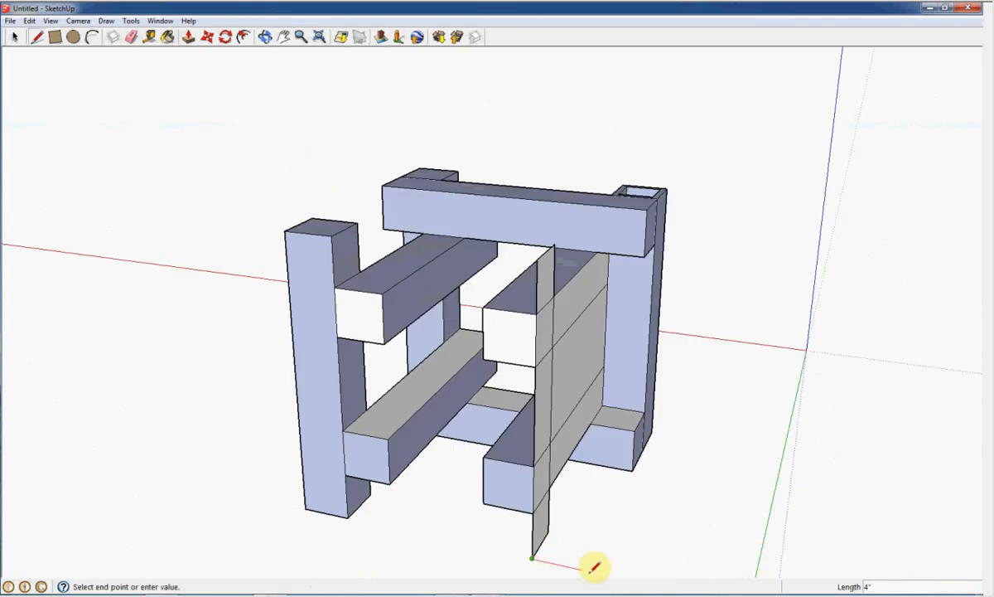
Offset the four side beams' end faces inward by 1/2" at one end of the frame.
{"action": "middle_click_drag", "start_coordinate": [593, 566], "coordinate": [459, 325]}
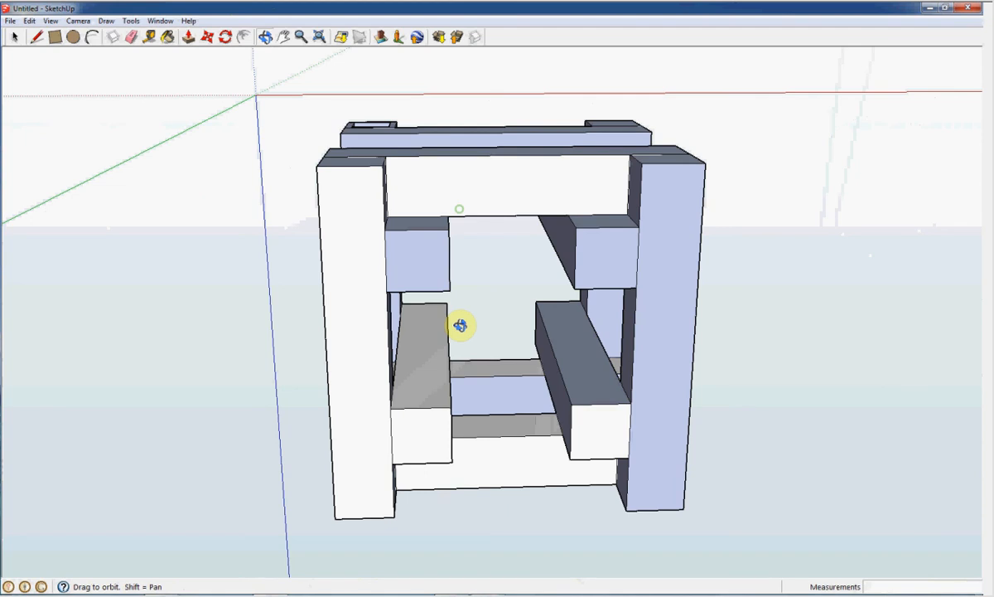
{"action": "middle_click_drag", "start_coordinate": [460, 324], "coordinate": [439, 284]}
{"action": "key", "text": "f"}
{"action": "left_click", "coordinate": [404, 259]}
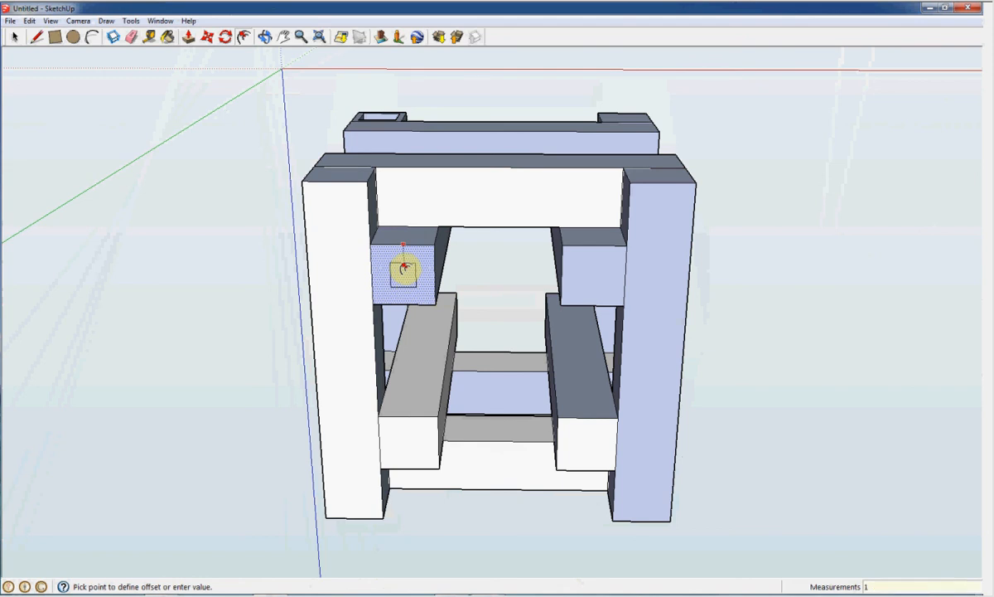
{"action": "type", "text": "1/2"}
{"action": "key", "text": "Return"}
{"action": "left_click", "coordinate": [603, 262]}
{"action": "key", "text": "Return"}
{"action": "left_click", "coordinate": [412, 440]}
{"action": "key", "text": "Return"}
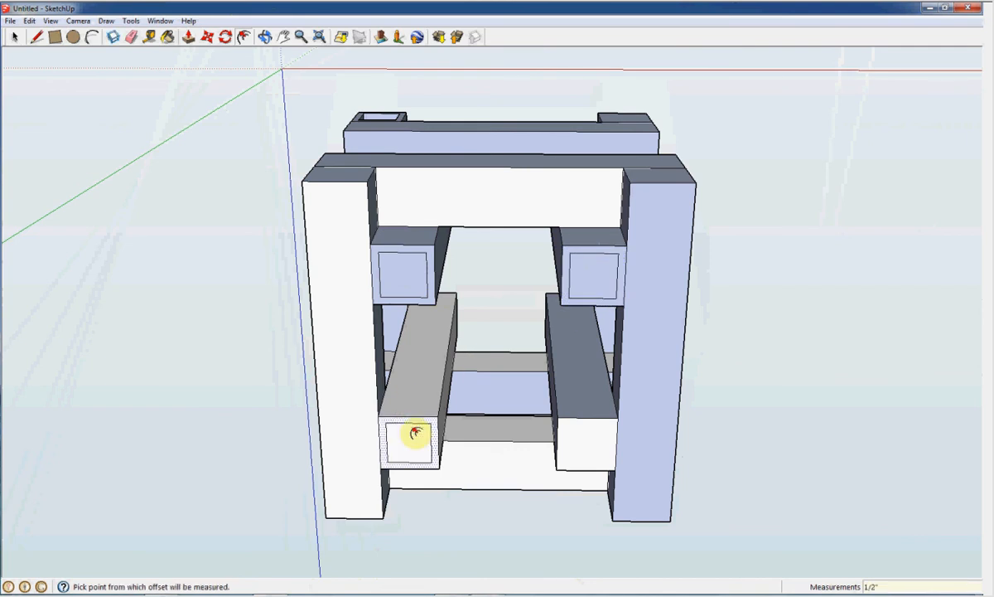
{"action": "left_click", "coordinate": [592, 438]}
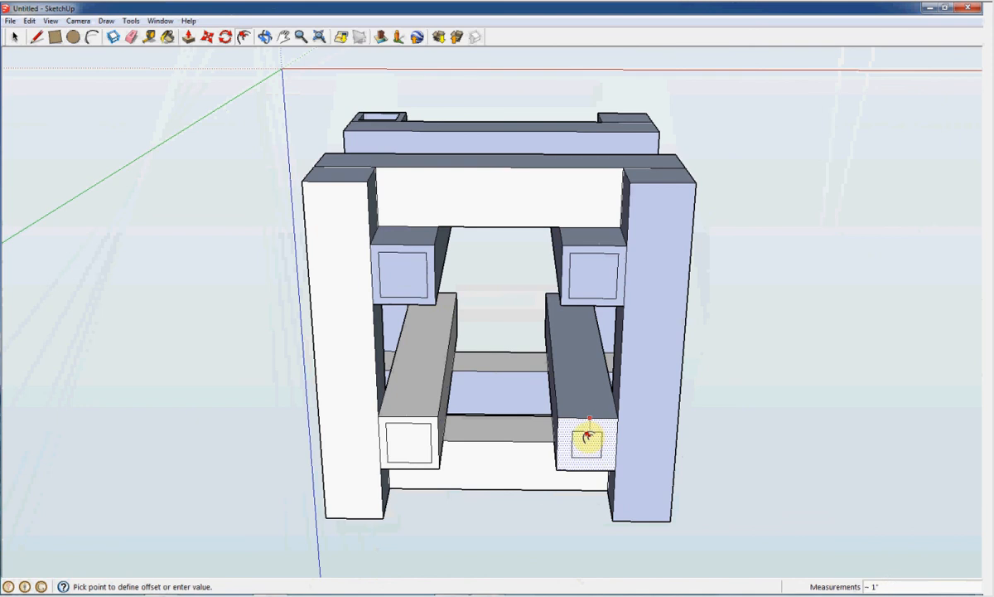
{"action": "key", "text": "Return"}
Offset the four side beams' end faces inward by 1/2" at the opposite end of the frame.
{"action": "middle_click_drag", "start_coordinate": [766, 399], "coordinate": [362, 282]}
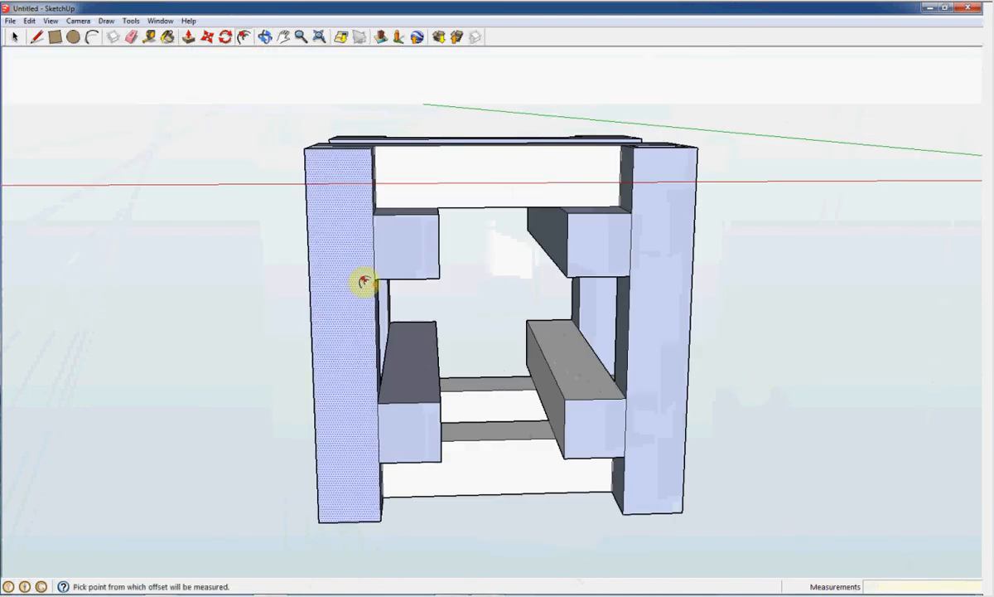
{"action": "left_click", "coordinate": [406, 235]}
{"action": "type", "text": "1/2"}
{"action": "key", "text": "Return"}
{"action": "left_click", "coordinate": [604, 234]}
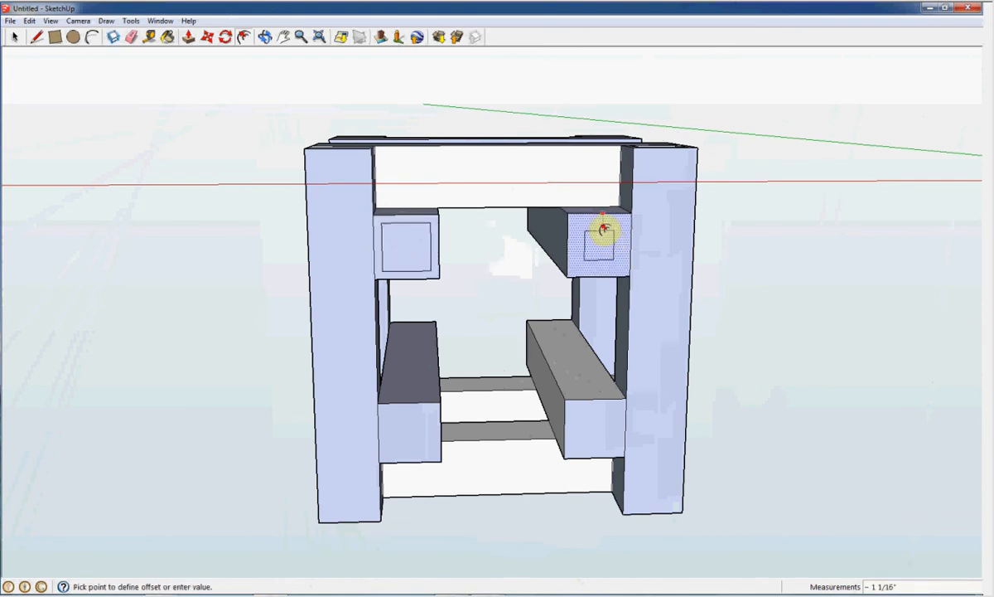
{"action": "type", "text": "1/2"}
{"action": "key", "text": "Return"}
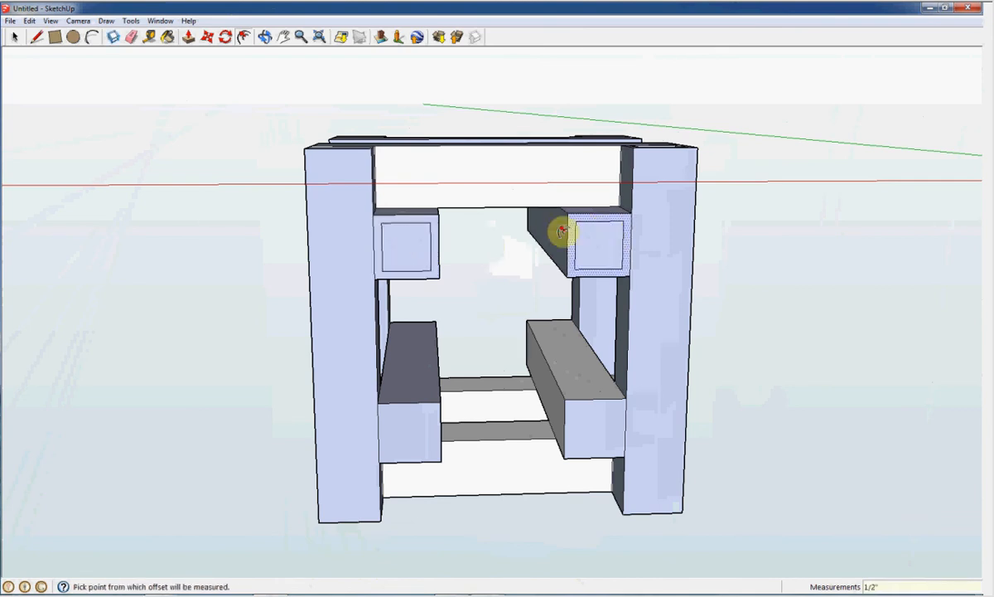
{"action": "left_click", "coordinate": [410, 409]}
{"action": "type", "text": "1/2"}
{"action": "key", "text": "Return"}
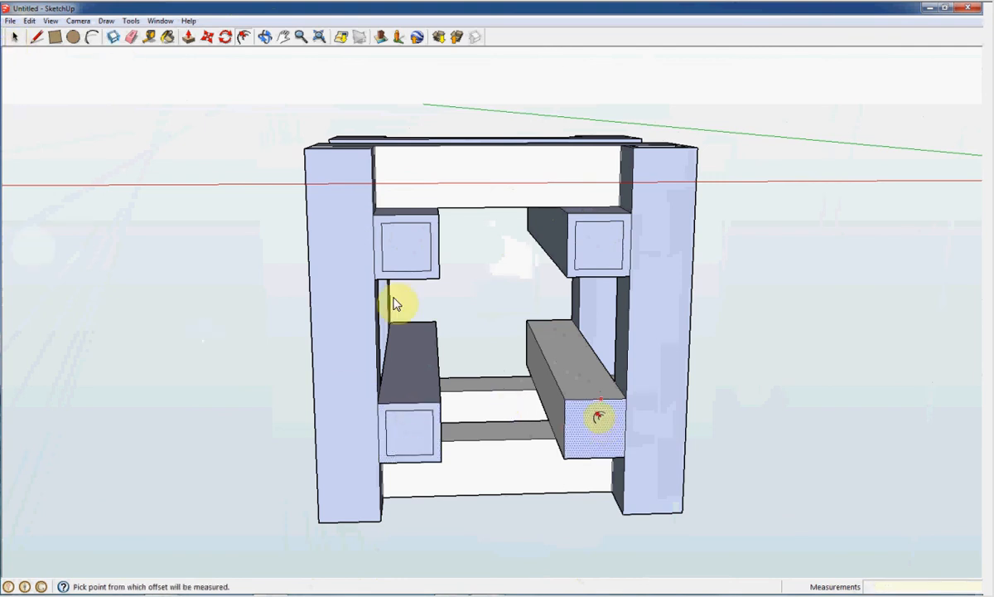
{"action": "left_click", "coordinate": [597, 412]}
{"action": "key", "text": "Return"}
Delete the inner offset faces on the side beams' ends to open up the hollow sections.
{"action": "left_click", "coordinate": [14, 38]}
{"action": "left_click", "coordinate": [406, 245]}
{"action": "key", "text": "Delete"}
{"action": "key", "text": "Delete"}
{"action": "left_click", "coordinate": [601, 427]}
{"action": "key", "text": "Delete"}
{"action": "left_click", "coordinate": [408, 431]}
{"action": "key", "text": "Delete"}
Offset the end faces of the solid columns inward to outline their hollow openings.
{"action": "middle_click_drag", "start_coordinate": [482, 366], "coordinate": [399, 215]}
{"action": "middle_click_drag", "start_coordinate": [469, 379], "coordinate": [405, 391]}
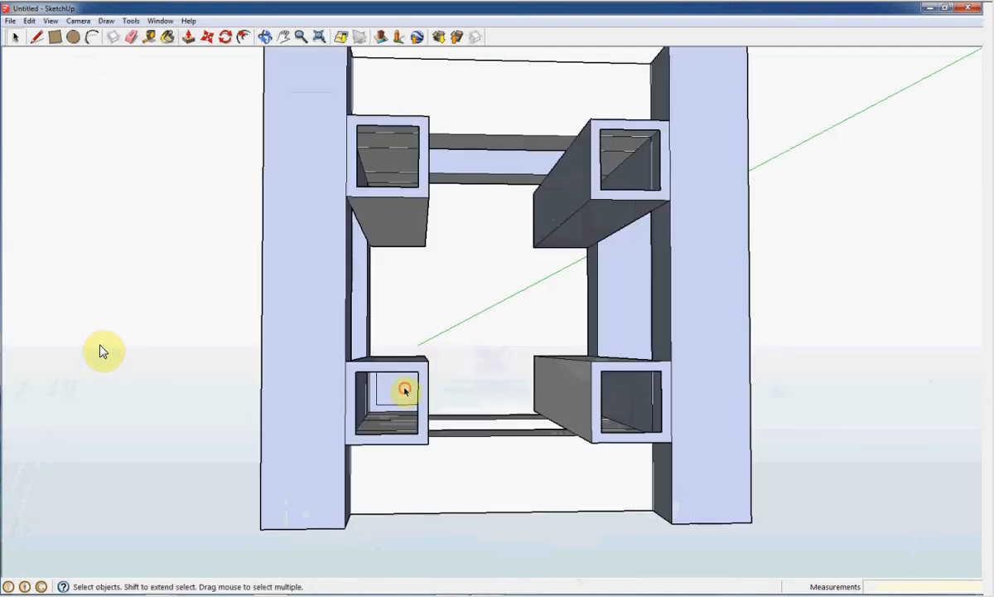
{"action": "middle_click_drag", "start_coordinate": [490, 379], "coordinate": [569, 395]}
{"action": "middle_click_drag", "start_coordinate": [515, 311], "coordinate": [595, 203]}
{"action": "middle_click_drag", "start_coordinate": [523, 311], "coordinate": [459, 271]}
{"action": "middle_click_drag", "start_coordinate": [153, 165], "coordinate": [153, 269]}
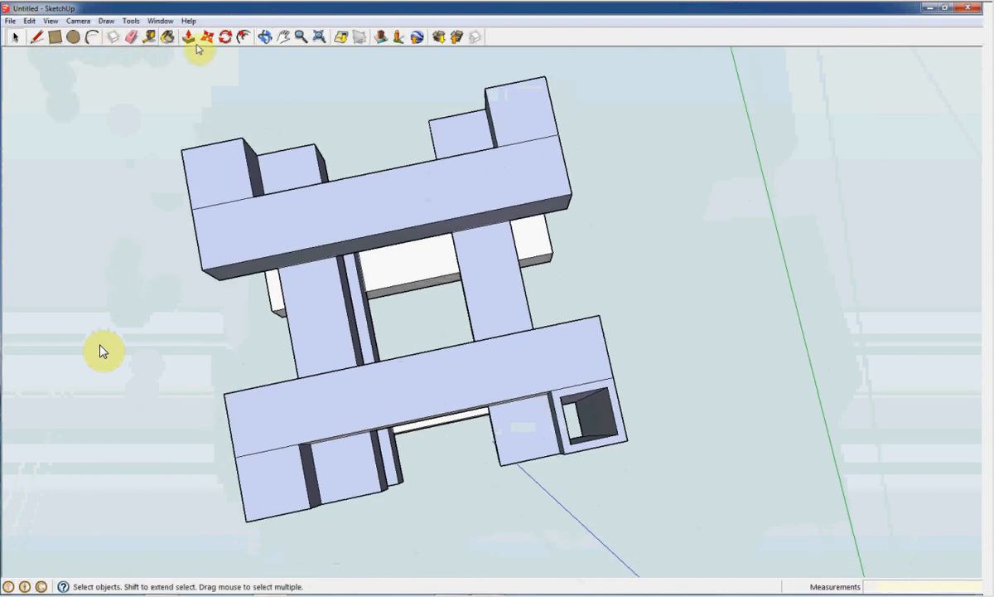
{"action": "left_click", "coordinate": [242, 36]}
{"action": "left_click", "coordinate": [216, 158]}
{"action": "left_click", "coordinate": [217, 160]}
{"action": "left_click", "coordinate": [268, 467]}
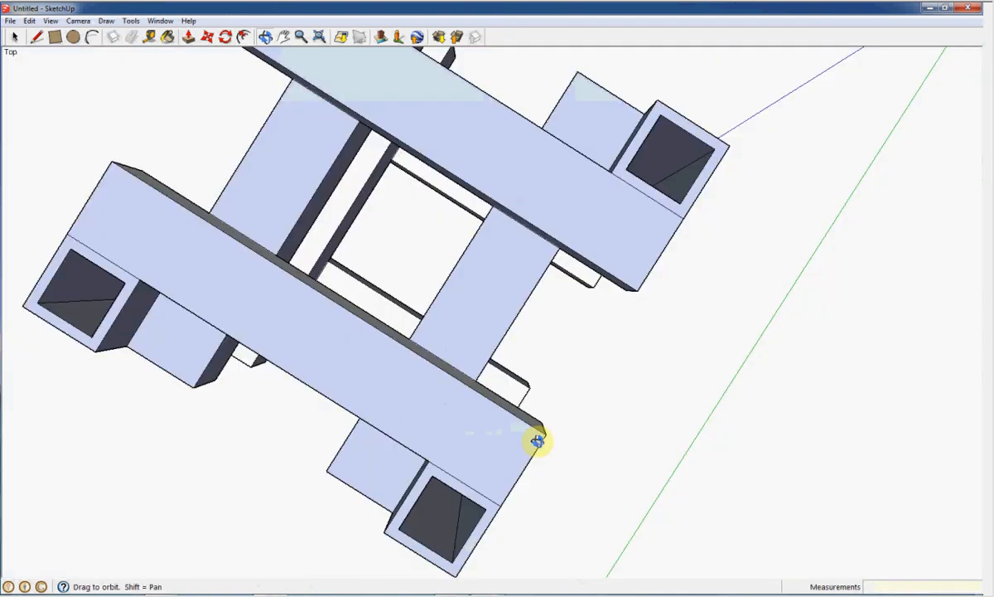
Examine the hollow columns and beams of the frame from several sides.
{"action": "key", "text": "e"}
{"action": "scroll", "coordinate": [615, 373], "scroll_direction": "down", "scroll_amount": 3}
{"action": "scroll", "coordinate": [605, 396], "scroll_direction": "up", "scroll_amount": 3}
{"action": "scroll", "coordinate": [626, 407], "scroll_direction": "down", "scroll_amount": 3}
{"action": "scroll", "coordinate": [617, 426], "scroll_direction": "up", "scroll_amount": 1}
{"action": "mouse_move", "coordinate": [617, 426]}
{"action": "middle_mouse_down"}
{"action": "mouse_move", "coordinate": [529, 329]}
{"action": "mouse_move", "coordinate": [461, 282]}
{"action": "middle_mouse_up"}
{"action": "mouse_move", "coordinate": [351, 446]}
{"action": "middle_mouse_down"}
{"action": "mouse_move", "coordinate": [566, 295]}
{"action": "mouse_move", "coordinate": [328, 402]}
{"action": "mouse_move", "coordinate": [258, 395]}
{"action": "mouse_move", "coordinate": [311, 386]}
{"action": "mouse_move", "coordinate": [633, 389]}
{"action": "mouse_move", "coordinate": [729, 413]}
{"action": "mouse_move", "coordinate": [746, 406]}
{"action": "middle_mouse_up"}
{"action": "mouse_move", "coordinate": [261, 461]}
{"action": "middle_mouse_down"}
{"action": "mouse_move", "coordinate": [582, 473]}
{"action": "mouse_move", "coordinate": [807, 456]}
{"action": "mouse_move", "coordinate": [811, 418]}
{"action": "mouse_move", "coordinate": [804, 393]}
{"action": "mouse_move", "coordinate": [696, 424]}
{"action": "mouse_move", "coordinate": [493, 432]}
{"action": "mouse_move", "coordinate": [195, 400]}
{"action": "mouse_move", "coordinate": [160, 411]}
{"action": "middle_mouse_up"}
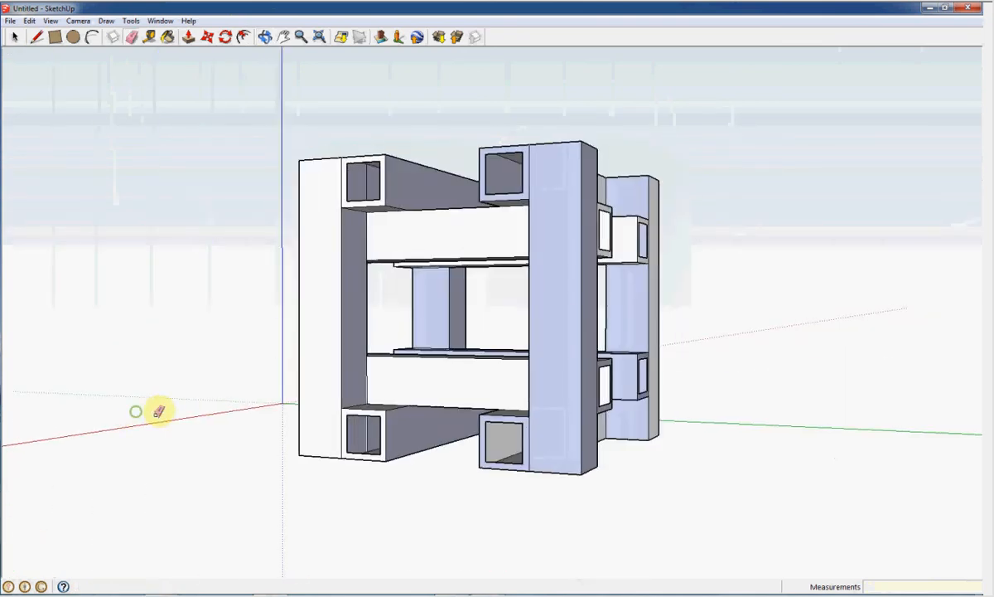
{"action": "middle_click_drag", "start_coordinate": [748, 426], "coordinate": [175, 450]}
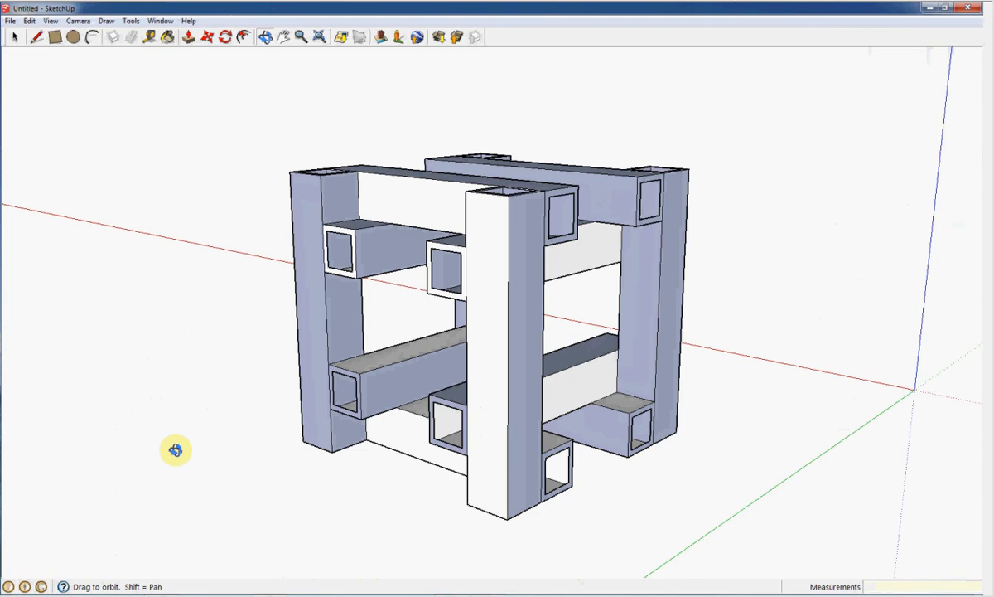